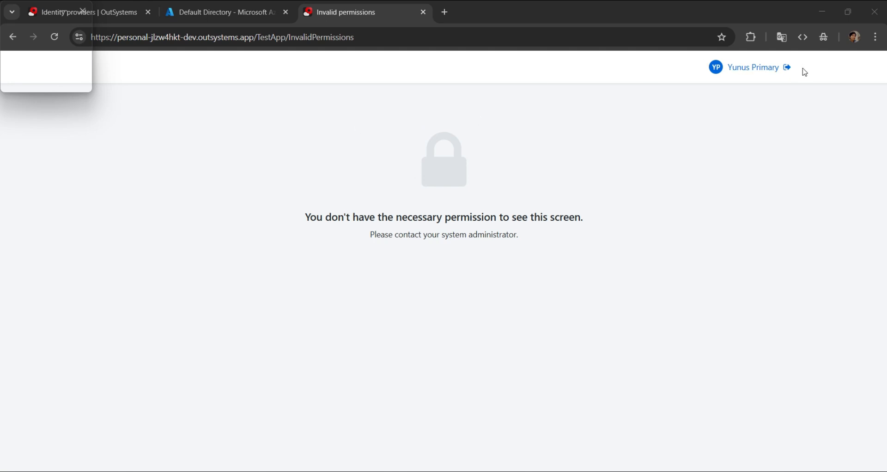
- Sign out of the test app and open the end-user groups page from the ENTRAID PROVIDER's group mappings in OutSystems
{"action": "left_click", "coordinate": [787, 69]}
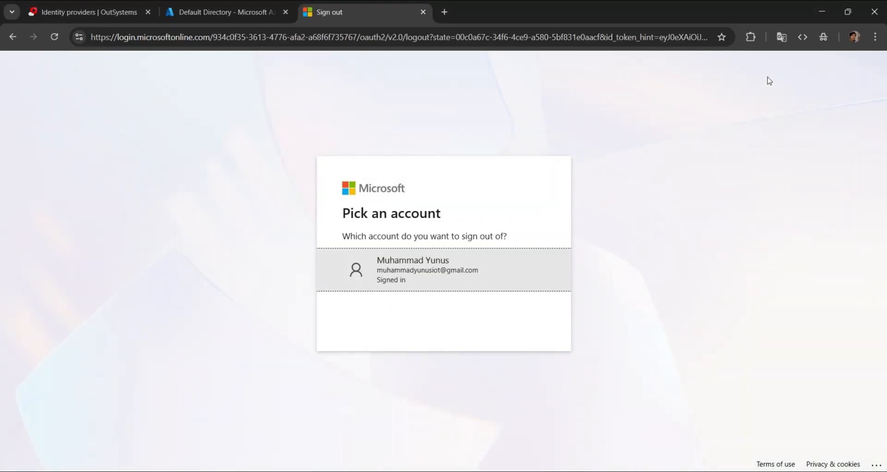
{"action": "left_click", "coordinate": [90, 15]}
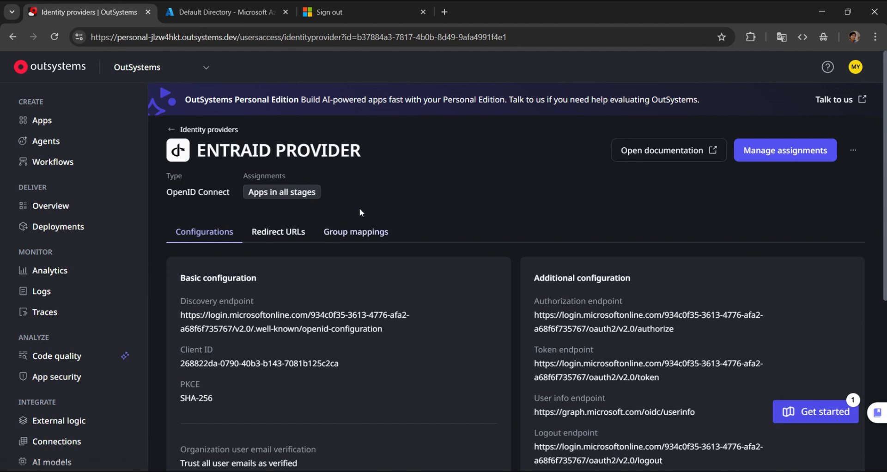
{"action": "left_click", "coordinate": [353, 233]}
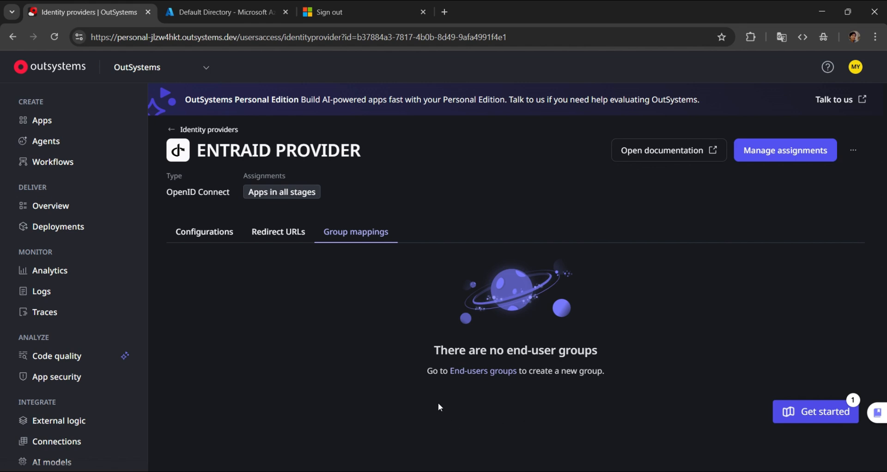
{"action": "left_click", "coordinate": [479, 372]}
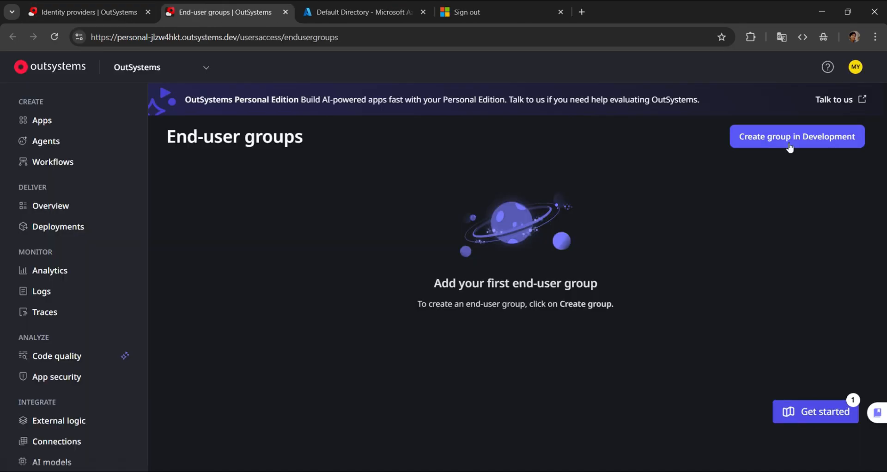
- Start a new end-user group for the Development stage and name it Customer
{"action": "left_click", "coordinate": [790, 147]}
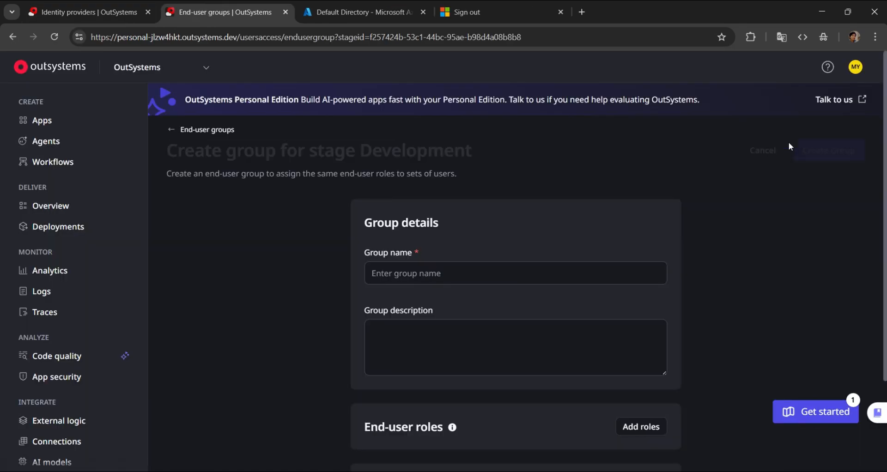
{"action": "left_click", "coordinate": [539, 275]}
{"action": "type", "text": "Customer"}
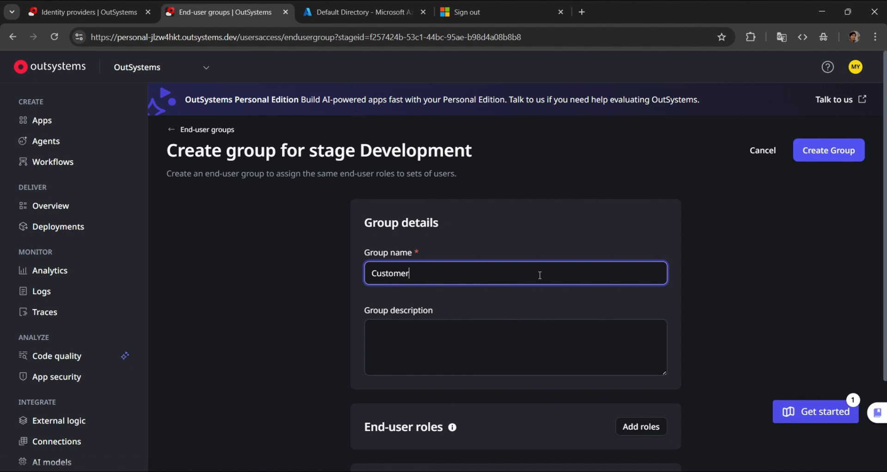
- Add the TestApp role of Test App to the new group's end-user roles
{"action": "scroll", "coordinate": [557, 305], "scroll_direction": "down", "scroll_amount": 3}
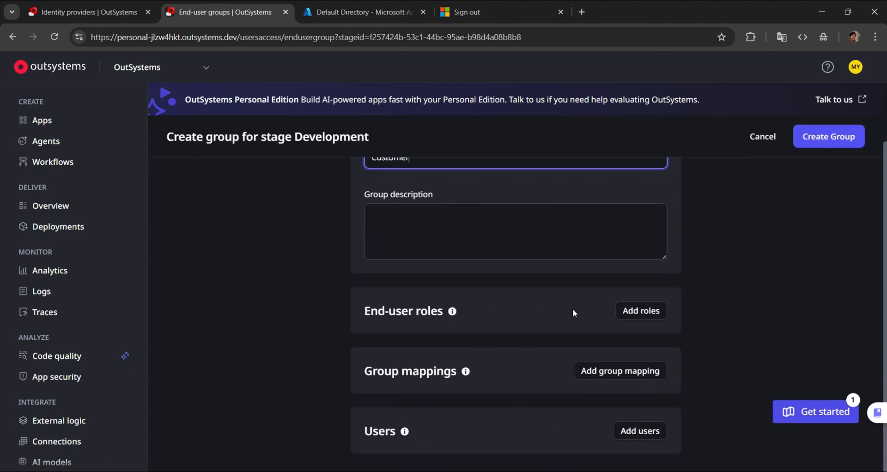
{"action": "left_click", "coordinate": [638, 311]}
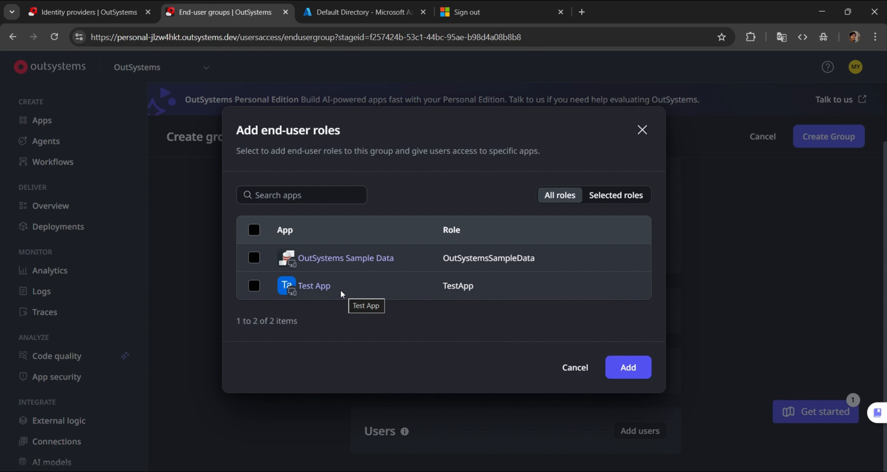
{"action": "left_click", "coordinate": [254, 286]}
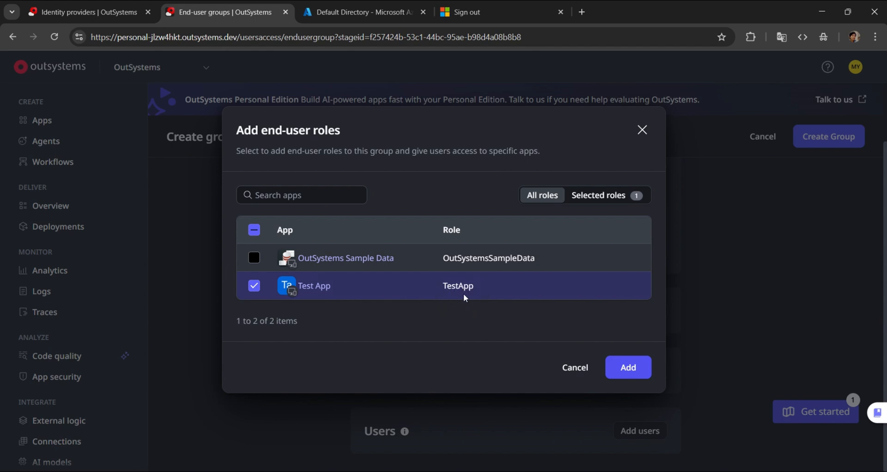
{"action": "left_click", "coordinate": [626, 368]}
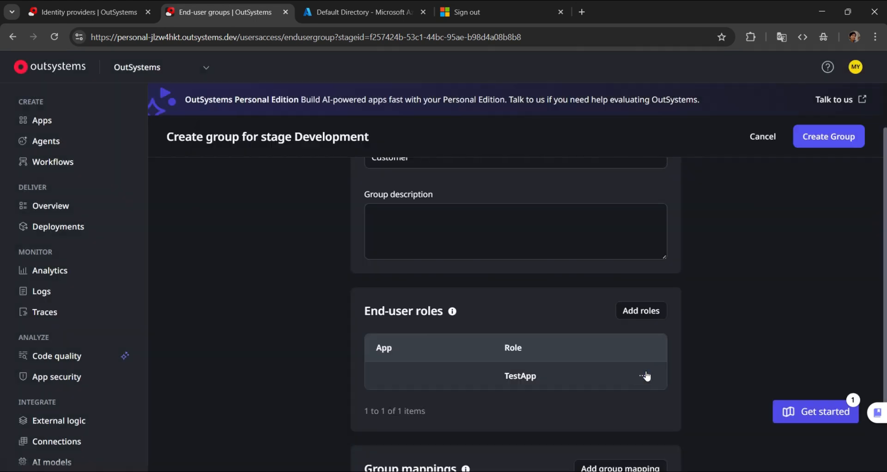
- Start a group mapping for the new group with ENTRAID PROVIDER as the provider
{"action": "scroll", "coordinate": [606, 314], "scroll_direction": "down", "scroll_amount": 2}
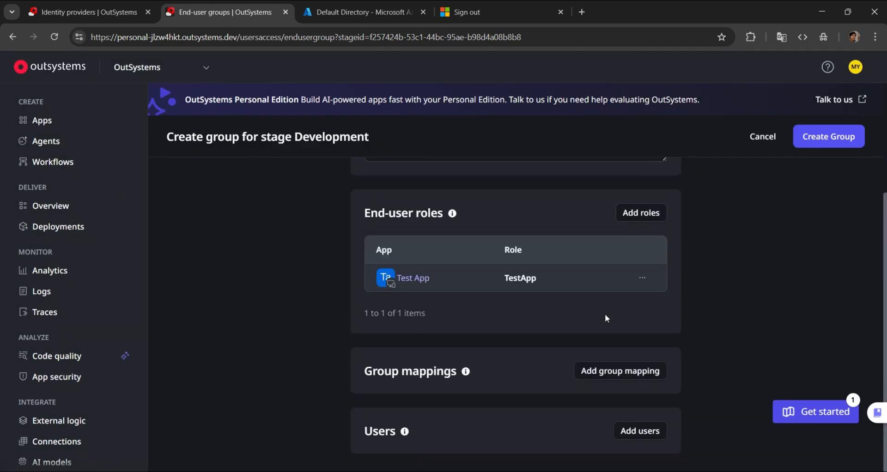
{"action": "left_click", "coordinate": [661, 372]}
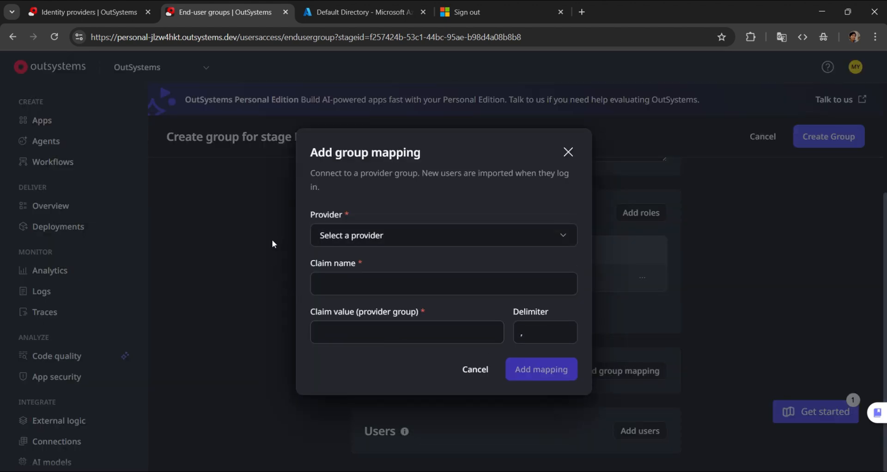
{"action": "left_click", "coordinate": [563, 244]}
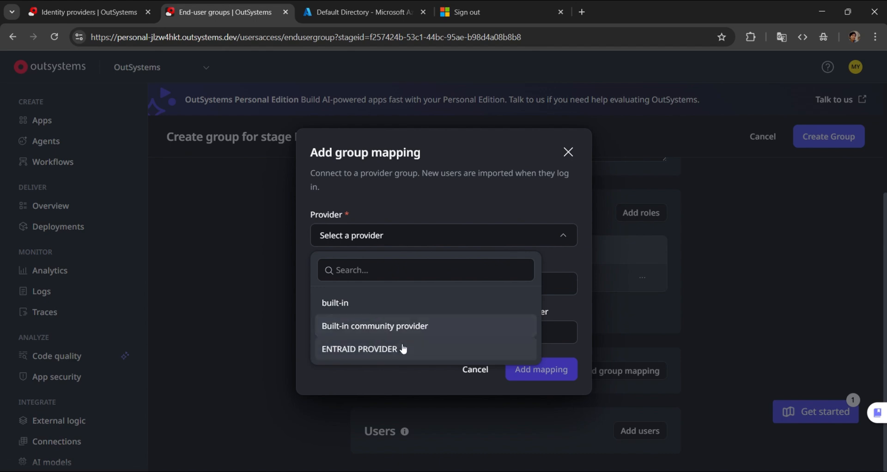
{"action": "left_click", "coordinate": [371, 350]}
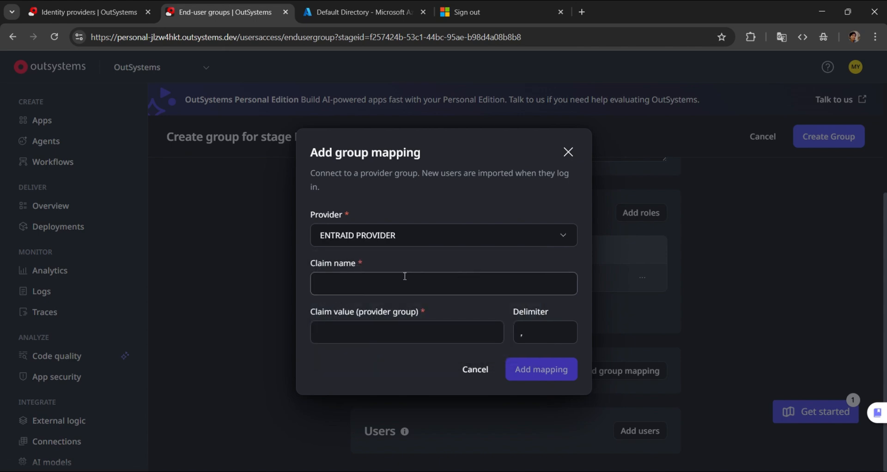
{"action": "left_click", "coordinate": [368, 292]}
{"action": "left_click", "coordinate": [337, 333]}
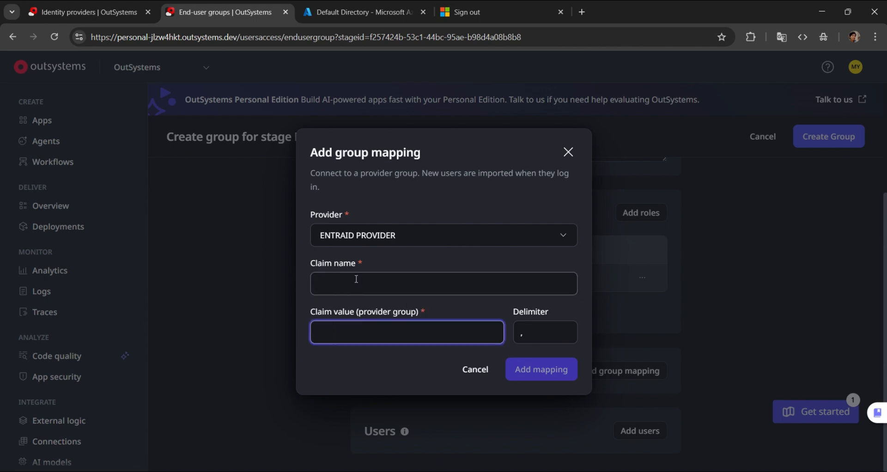
- Switch to the Azure portal and create a Security group named Customer in the Default Directory
{"action": "left_click", "coordinate": [363, 14]}
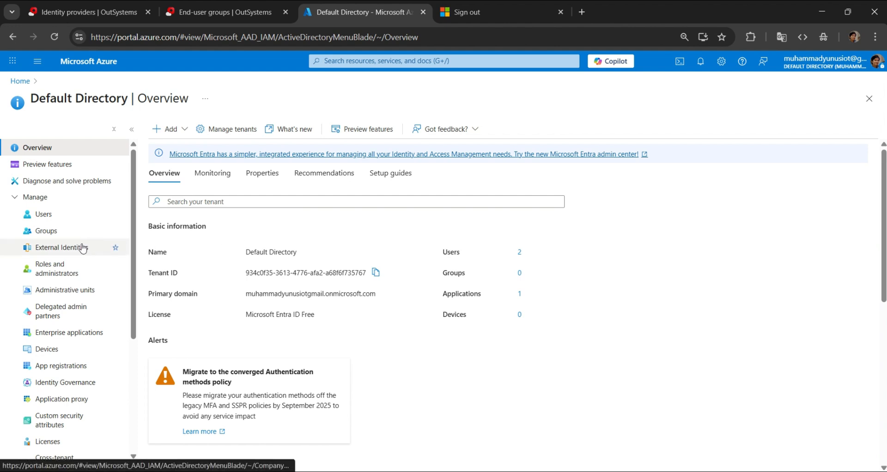
{"action": "left_click", "coordinate": [46, 230]}
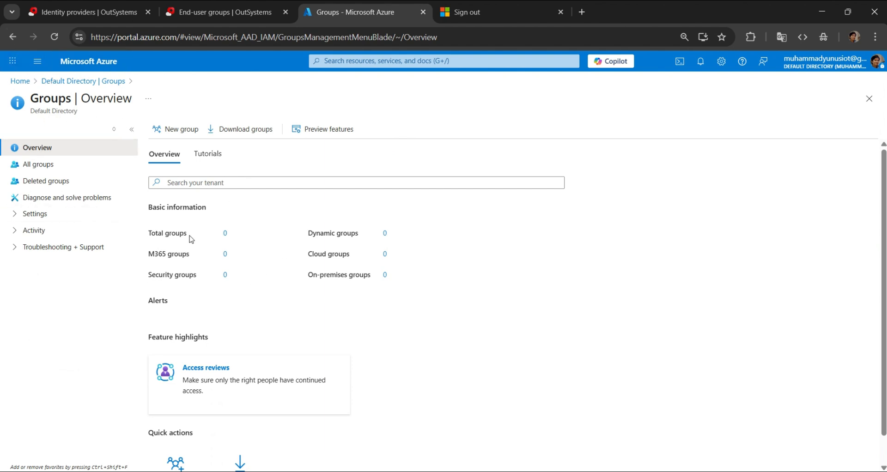
{"action": "left_click", "coordinate": [173, 130]}
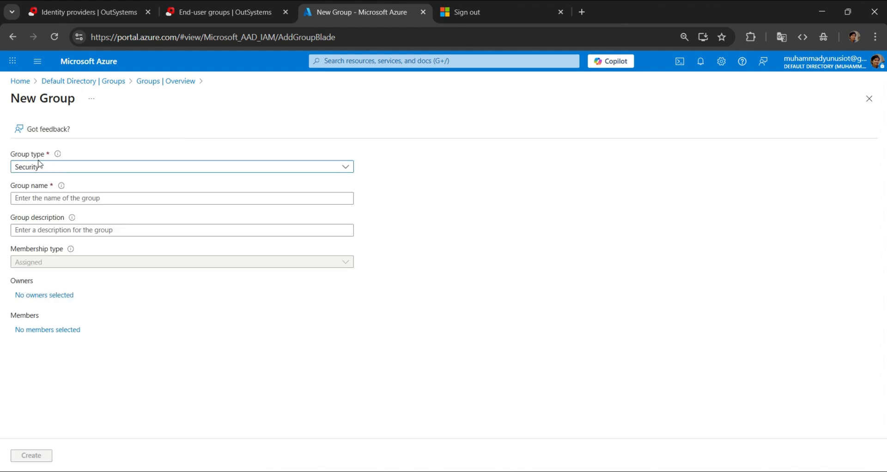
{"action": "left_click", "coordinate": [41, 165]}
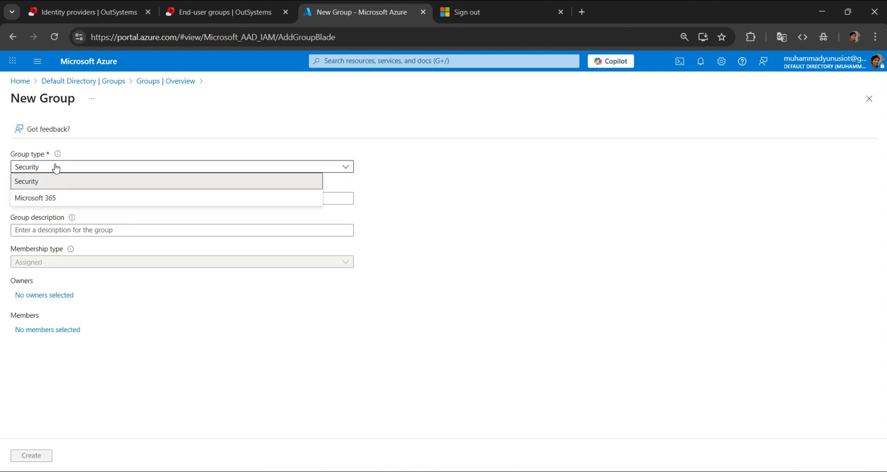
{"action": "left_click", "coordinate": [89, 149]}
{"action": "left_click", "coordinate": [83, 199]}
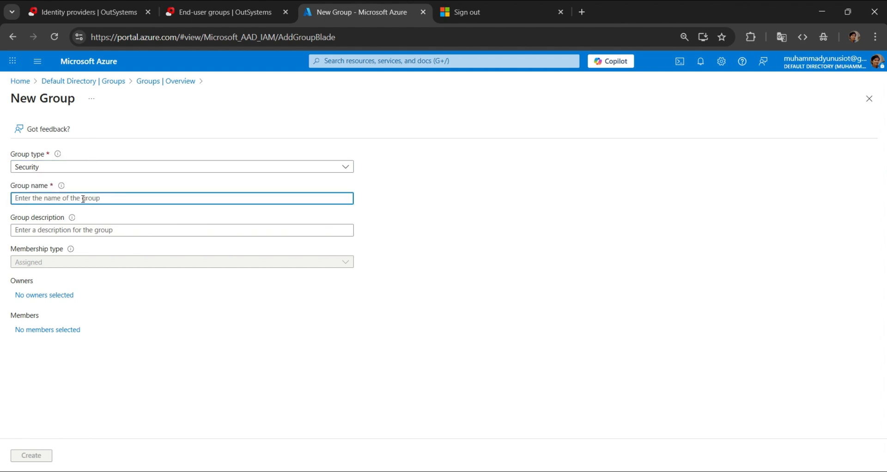
{"action": "type", "text": "Customer"}
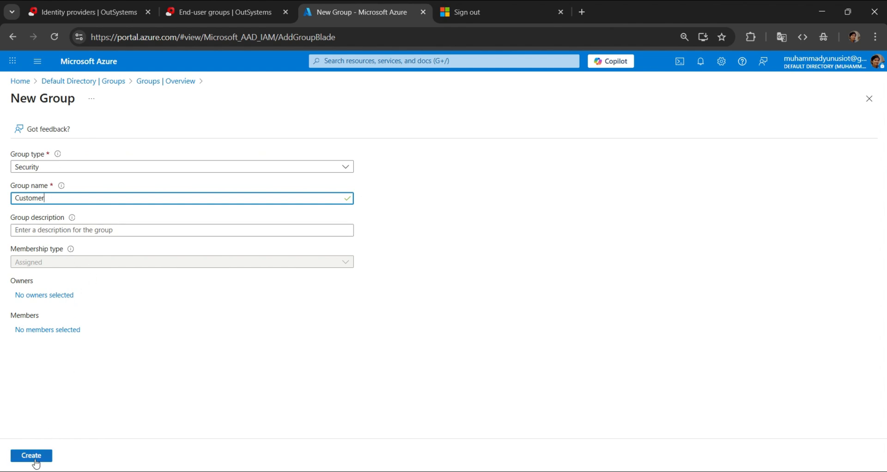
{"action": "left_click", "coordinate": [36, 458]}
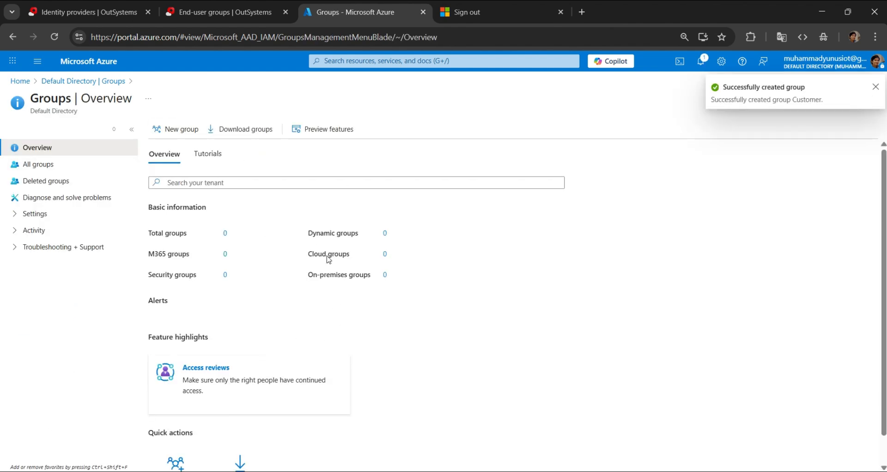
- Add the test app's guest user as a direct member of the Customer group and refresh the member list
{"action": "left_click", "coordinate": [39, 164]}
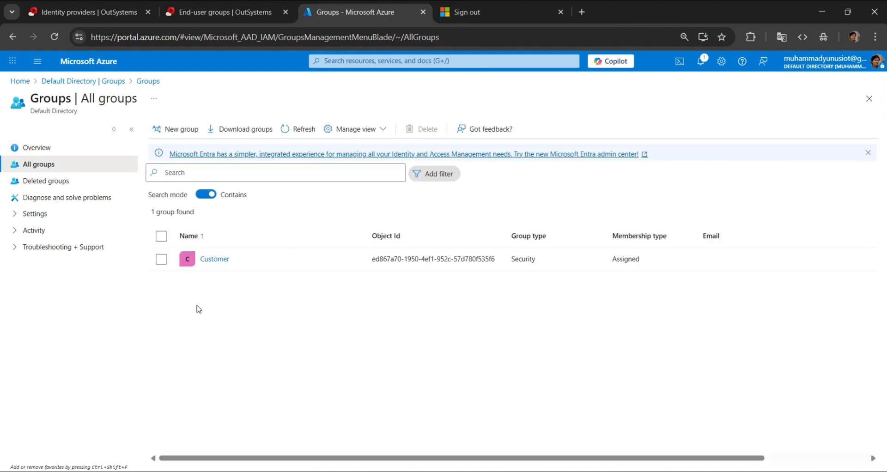
{"action": "left_click", "coordinate": [215, 260]}
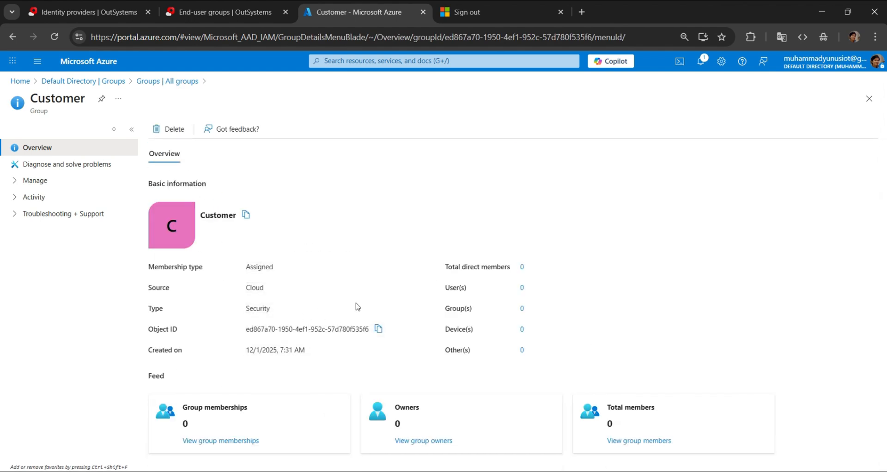
{"action": "left_click", "coordinate": [620, 440]}
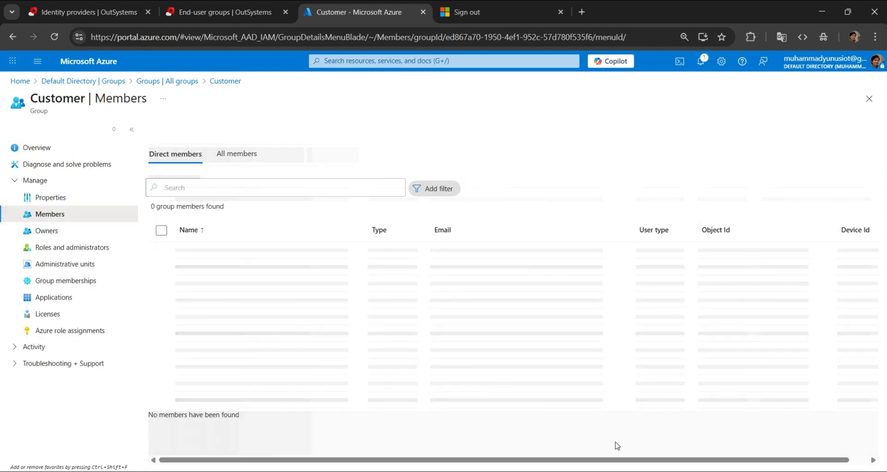
{"action": "left_click", "coordinate": [188, 131]}
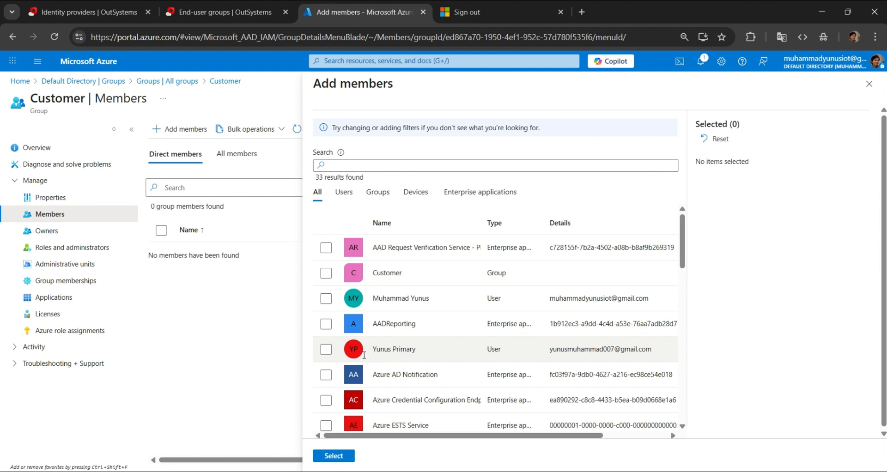
{"action": "left_click", "coordinate": [326, 350]}
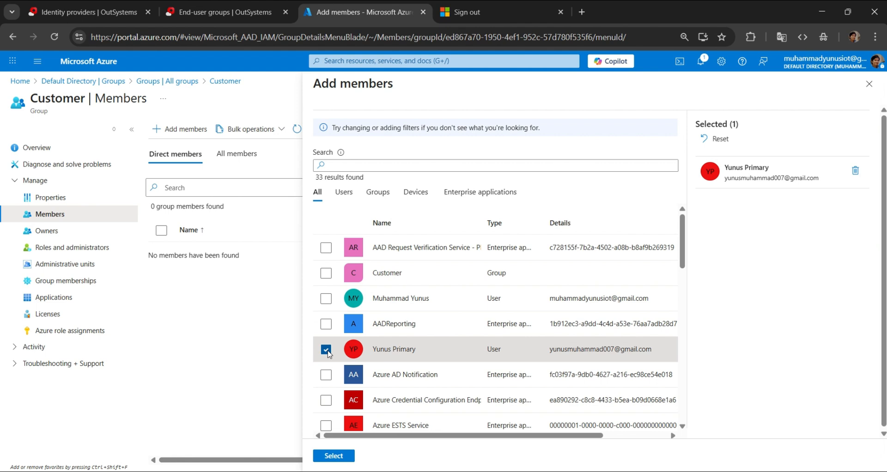
{"action": "left_click", "coordinate": [333, 456]}
{"action": "left_click", "coordinate": [318, 134]}
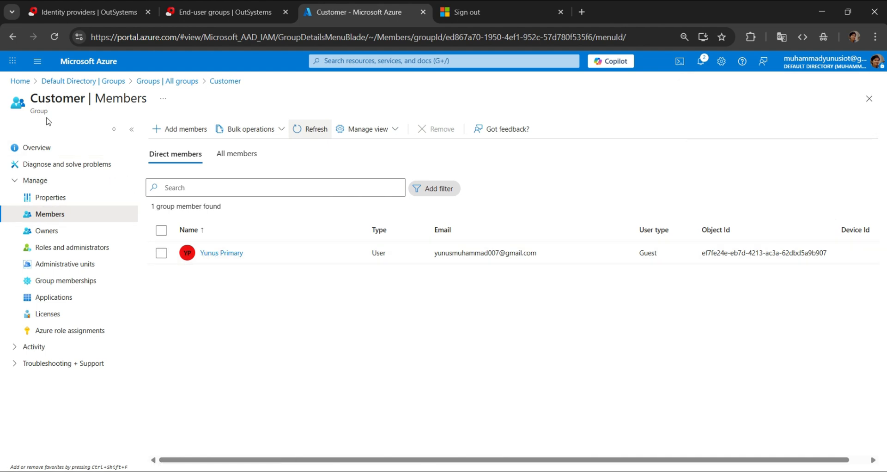
- Return to the OutSystems group mapping and set its claim name to groups
{"action": "double_click", "coordinate": [48, 94]}
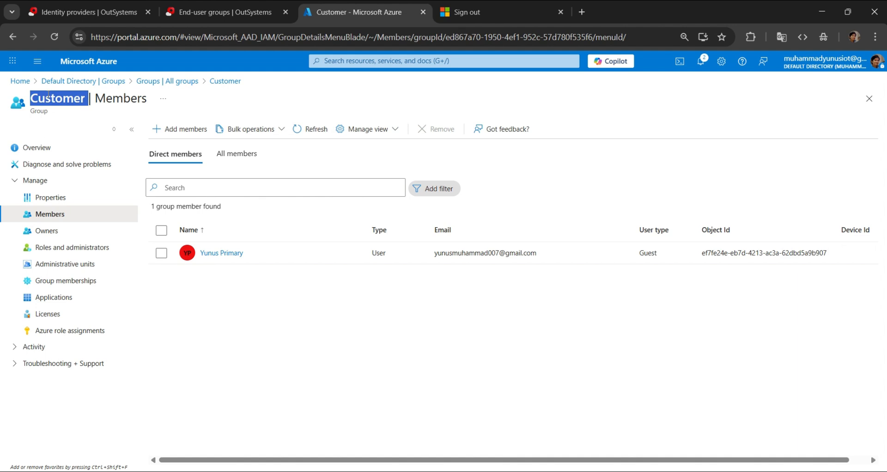
{"action": "left_click", "coordinate": [236, 13]}
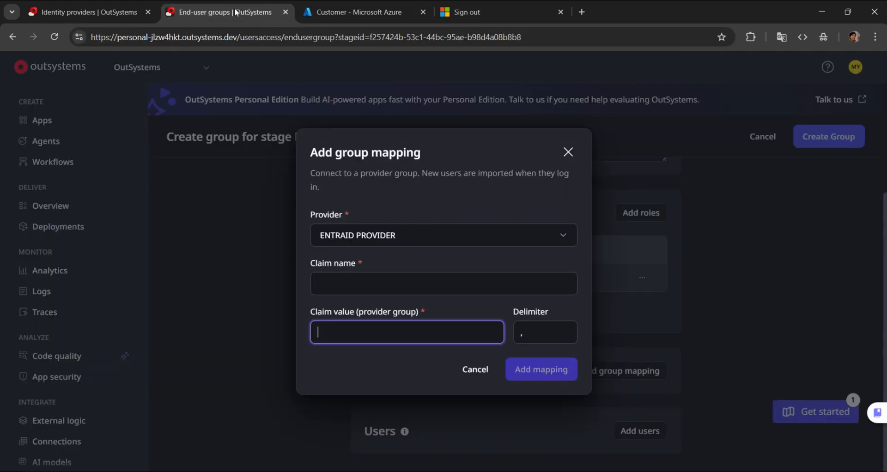
{"action": "left_click", "coordinate": [351, 280]}
{"action": "type", "text": "groups"}
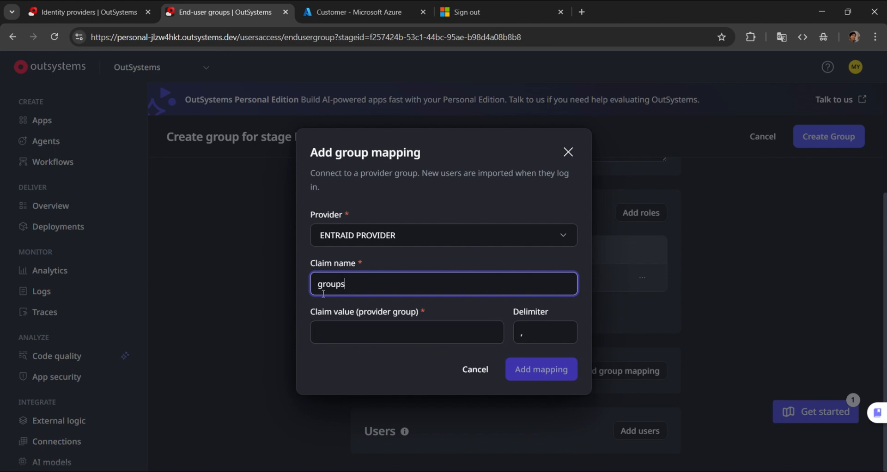
- Switch back to the Azure portal and copy the Customer group's Object ID from its overview
{"action": "key", "text": "ctrl+Tab"}
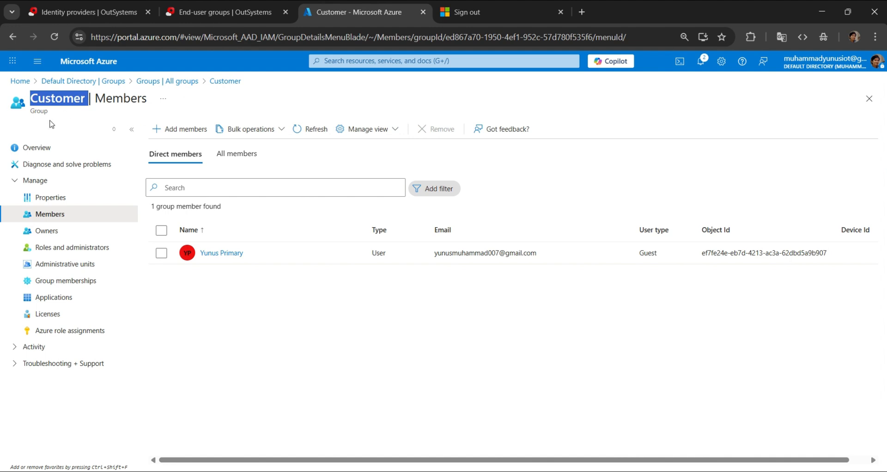
{"action": "left_click", "coordinate": [40, 107]}
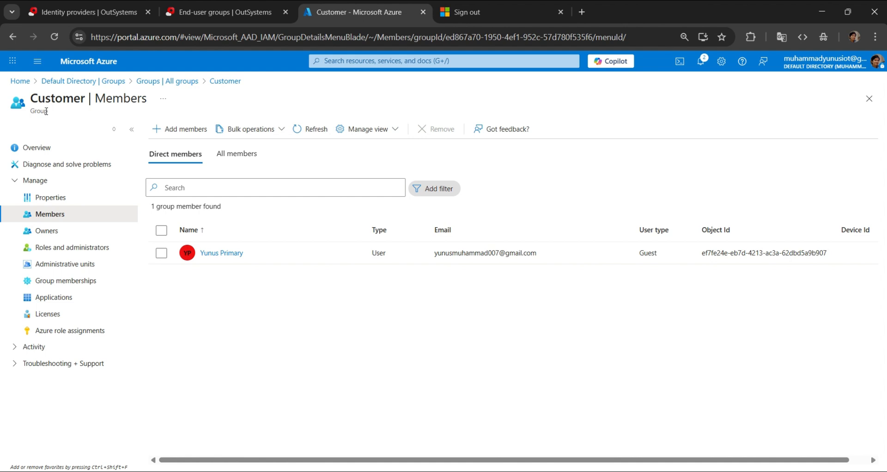
{"action": "left_click", "coordinate": [47, 150]}
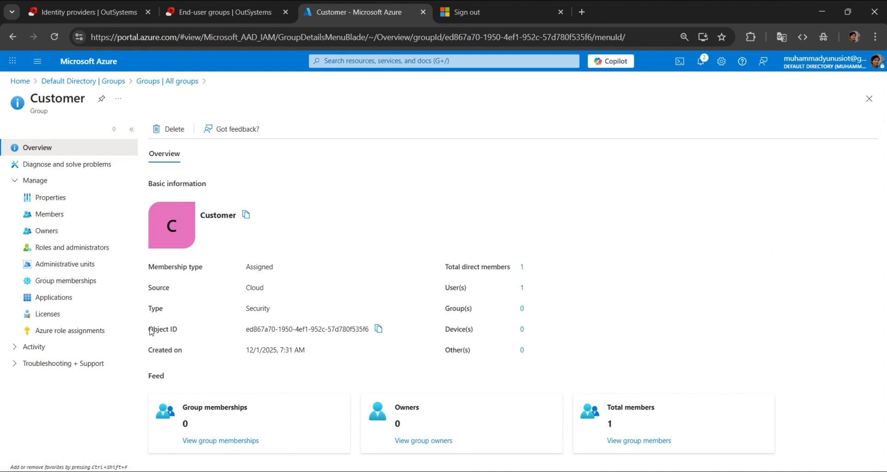
{"action": "left_click_drag", "start_coordinate": [152, 330], "coordinate": [193, 331]}
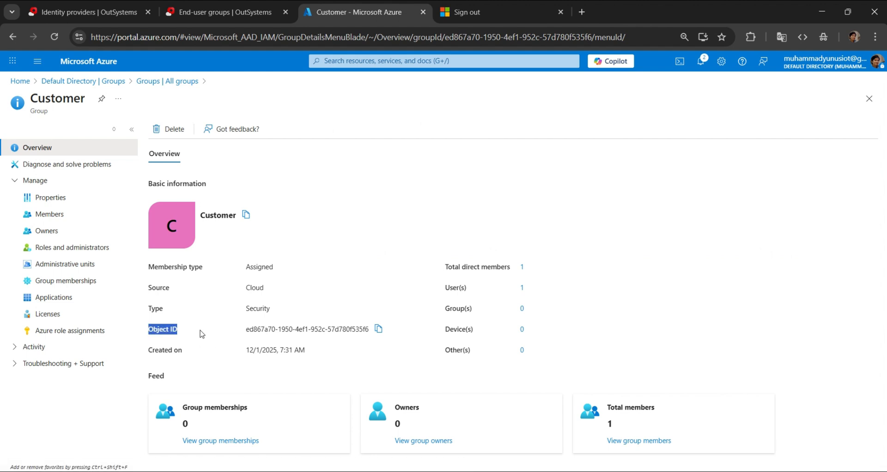
{"action": "left_click", "coordinate": [379, 330]}
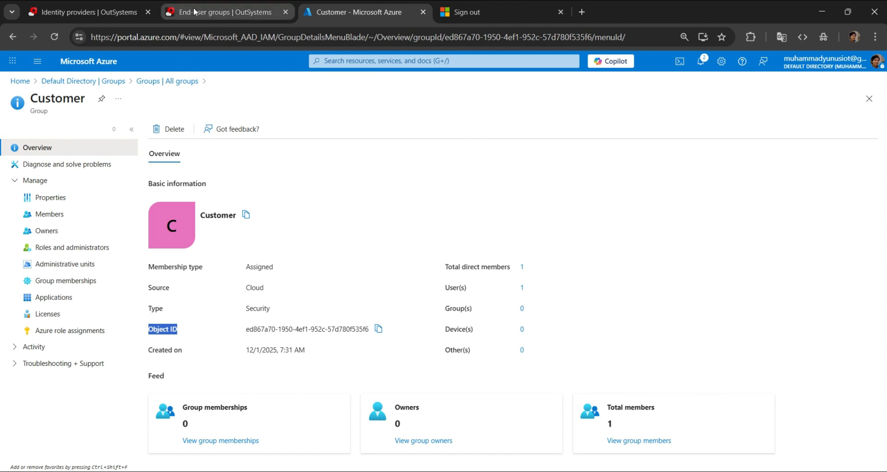
- Switch back to the OutSystems group mapping, paste the copied Customer Object ID as the claim value and add the mapping
{"action": "left_click", "coordinate": [193, 11]}
{"action": "left_click", "coordinate": [387, 338]}
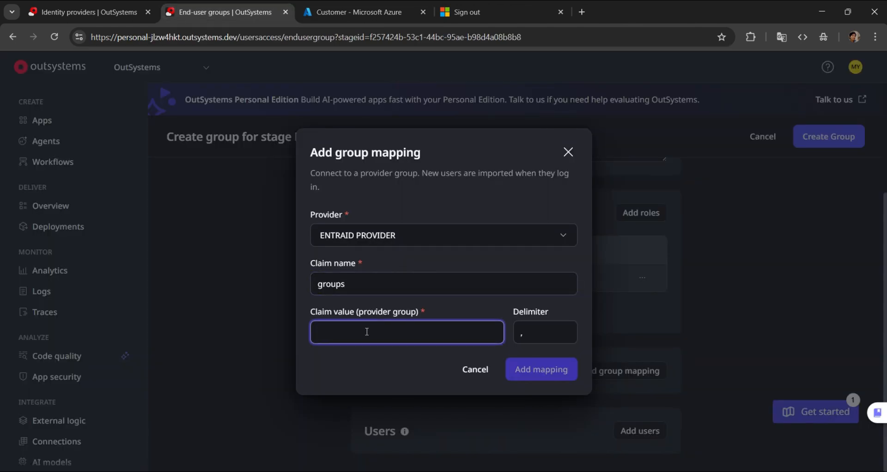
{"action": "key", "text": "ctrl+v"}
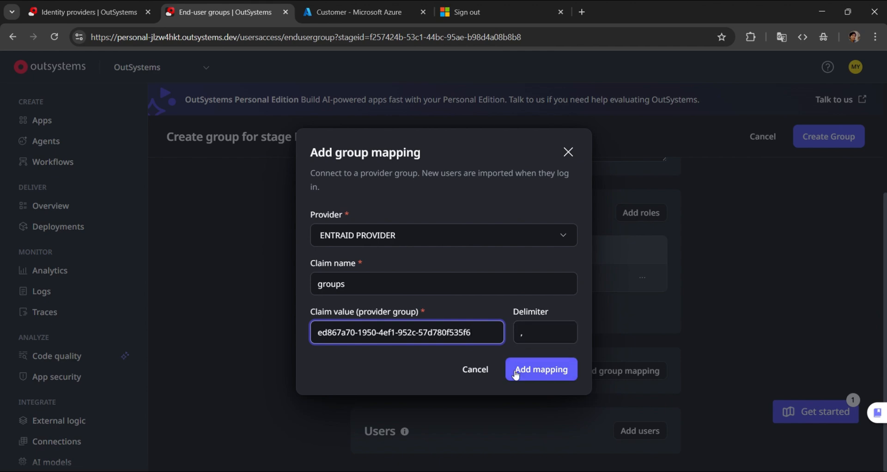
{"action": "left_click", "coordinate": [536, 372]}
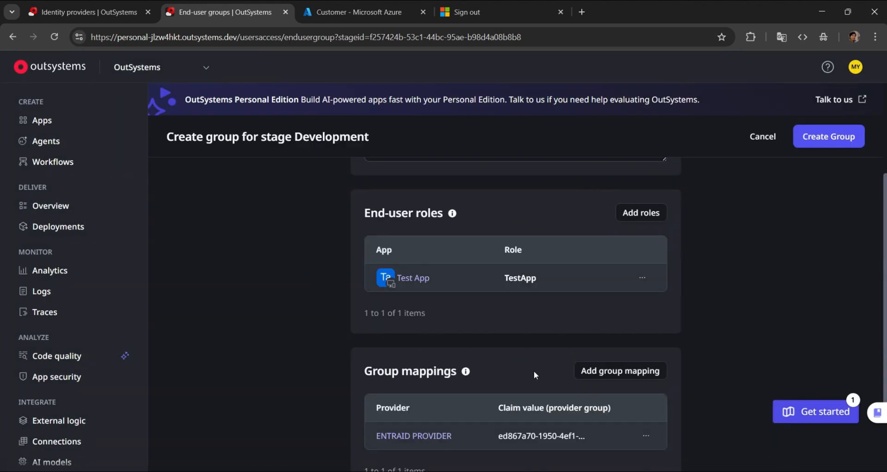
- Review the Customer group's name, TestApp role and ENTRAID PROVIDER mapping, and create the group in the Development stage
{"action": "scroll", "coordinate": [484, 309], "scroll_direction": "down", "scroll_amount": 2}
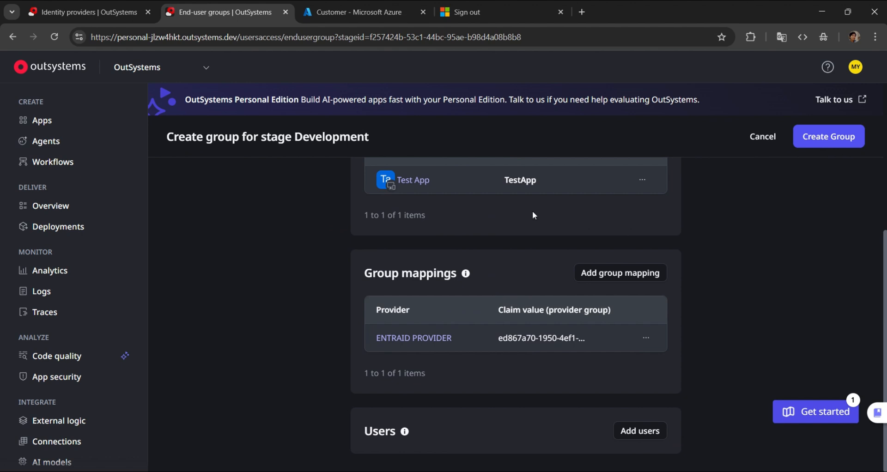
{"action": "scroll", "coordinate": [553, 319], "scroll_direction": "up", "scroll_amount": 6}
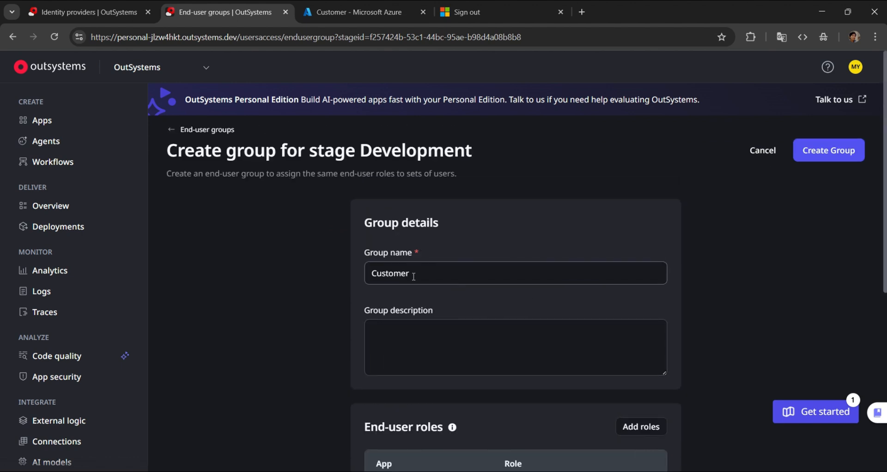
{"action": "scroll", "coordinate": [462, 287], "scroll_direction": "down", "scroll_amount": 5}
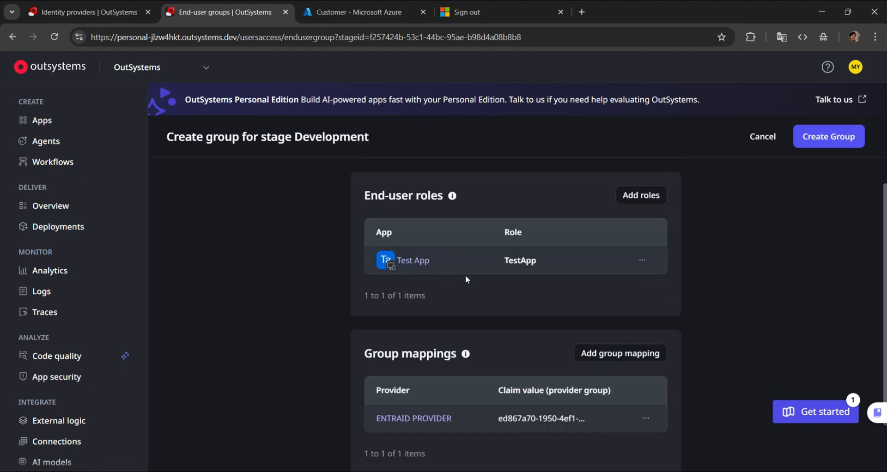
{"action": "scroll", "coordinate": [462, 278], "scroll_direction": "down", "scroll_amount": 2}
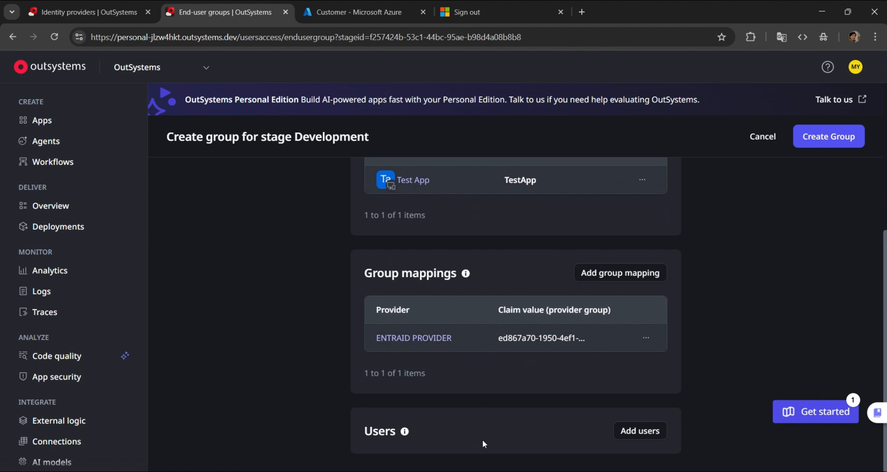
{"action": "left_click", "coordinate": [834, 148]}
{"action": "left_click", "coordinate": [532, 305]}
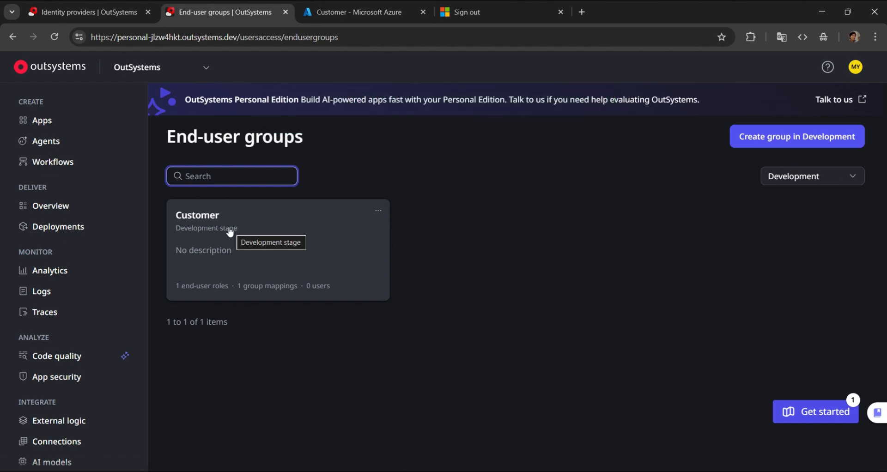
- Check the group mappings of ENTRAID PROVIDER and compare the claim value with the Customer group's Object ID in the Azure portal
{"action": "scroll", "coordinate": [108, 263], "scroll_direction": "down", "scroll_amount": 7}
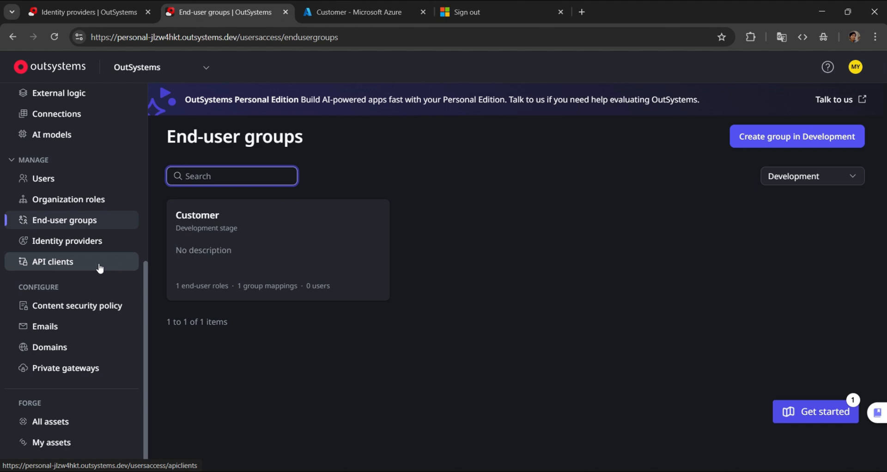
{"action": "left_click", "coordinate": [94, 240]}
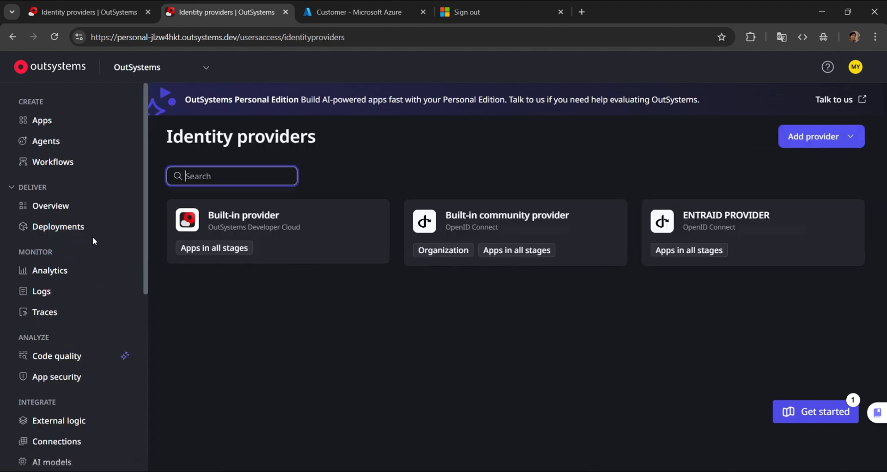
{"action": "left_click", "coordinate": [764, 229]}
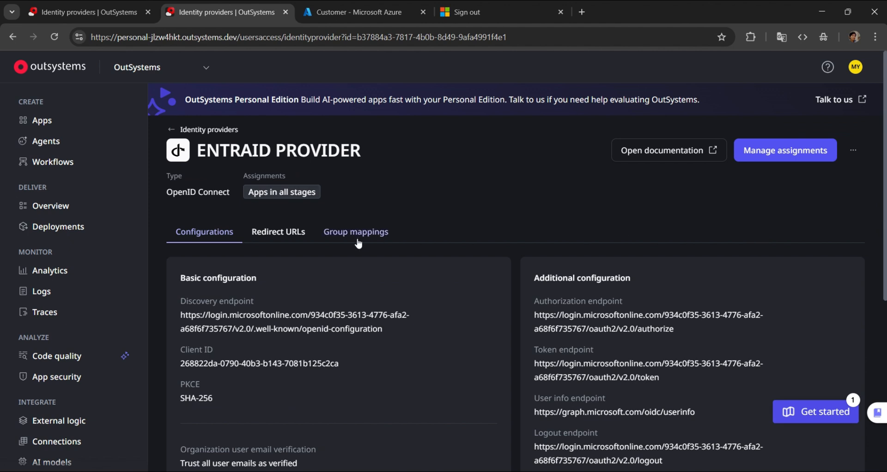
{"action": "left_click", "coordinate": [341, 240]}
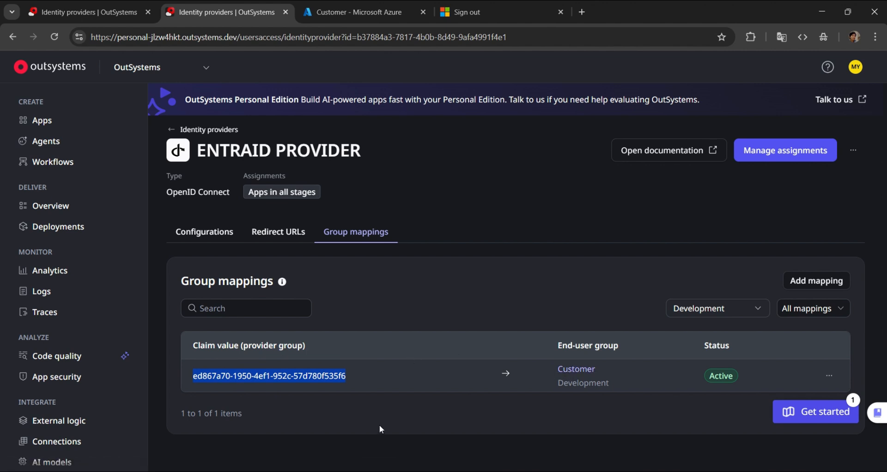
{"action": "left_click", "coordinate": [344, 12]}
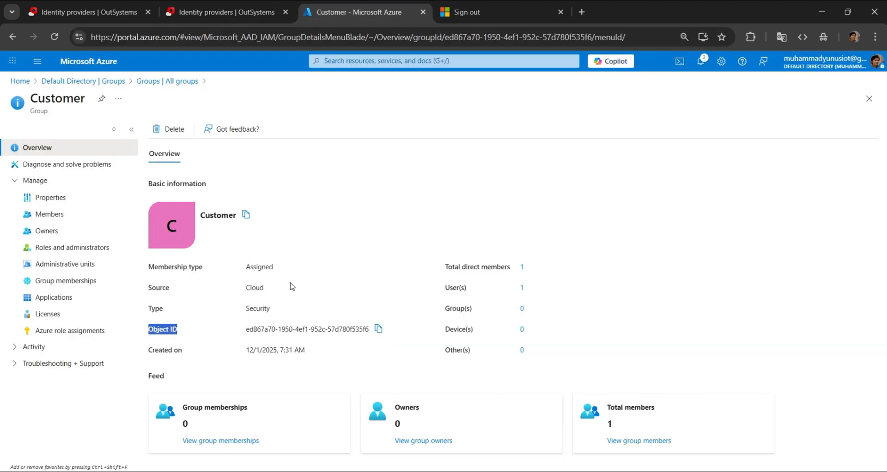
{"action": "left_click", "coordinate": [218, 12]}
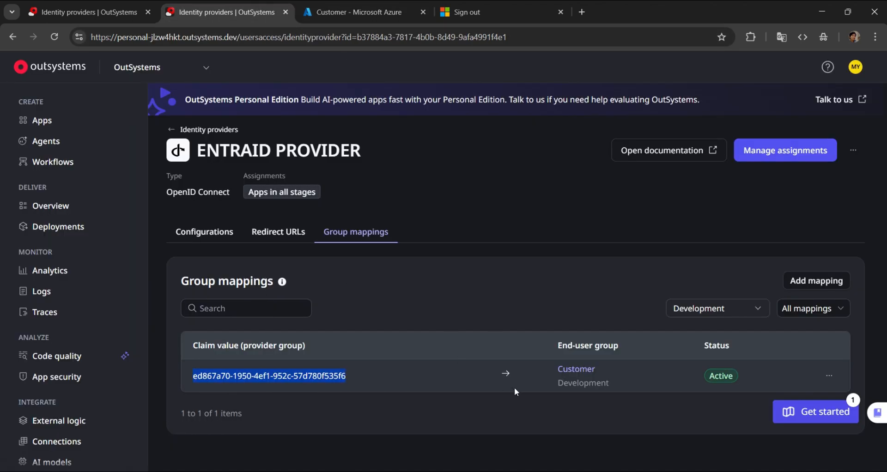
- Inspect the Customer end-user group's roles and group mappings, and return to the ENTRAID PROVIDER page
{"action": "left_click", "coordinate": [578, 370]}
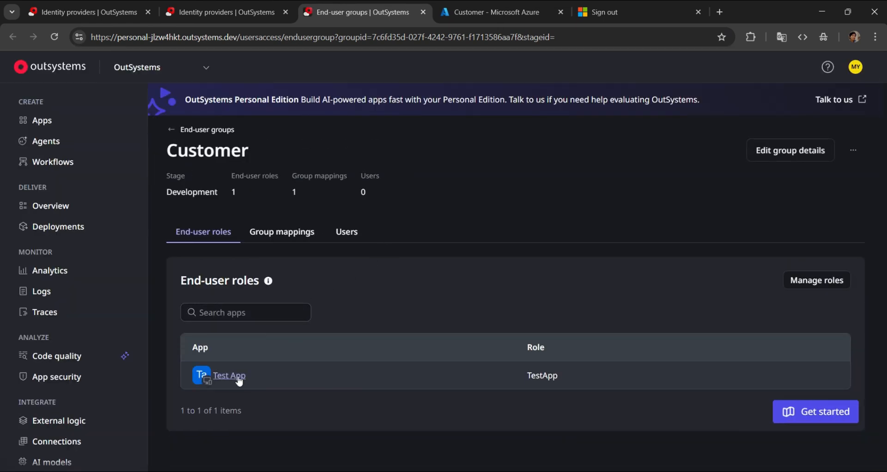
{"action": "left_click", "coordinate": [274, 234]}
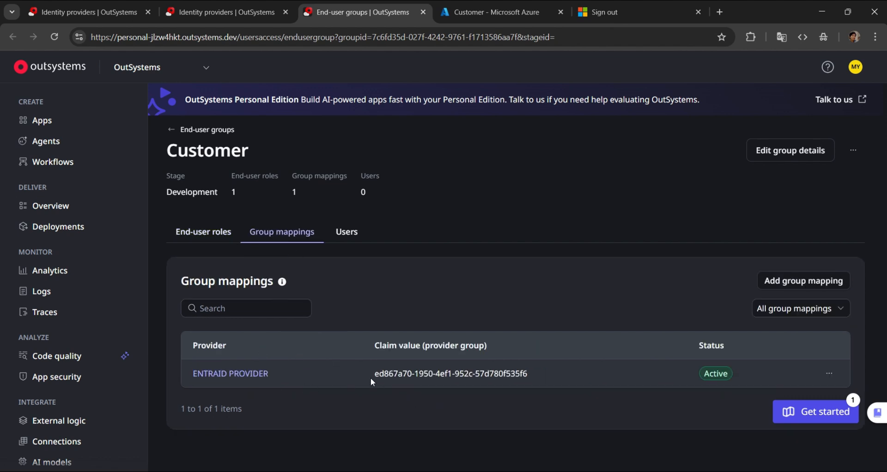
{"action": "left_click", "coordinate": [216, 14]}
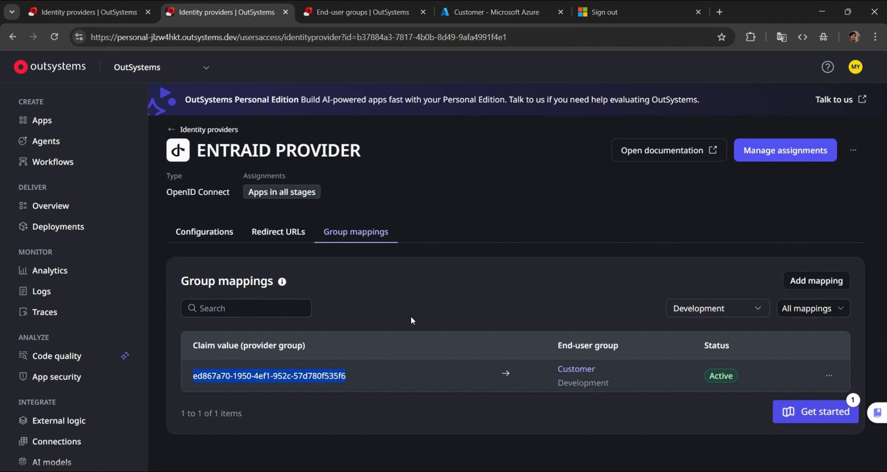
- Switch to the Azure portal and open the Test App registration in Microsoft Entra ID's Default Directory
{"action": "left_click", "coordinate": [464, 13]}
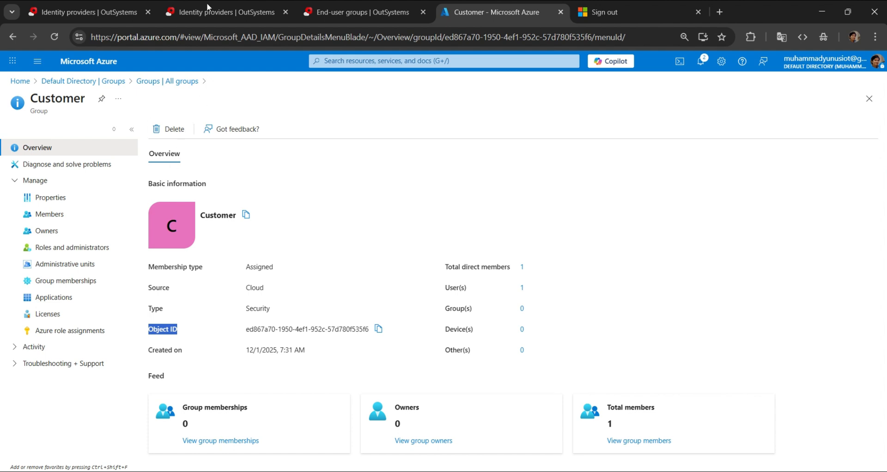
{"action": "left_click", "coordinate": [11, 36]}
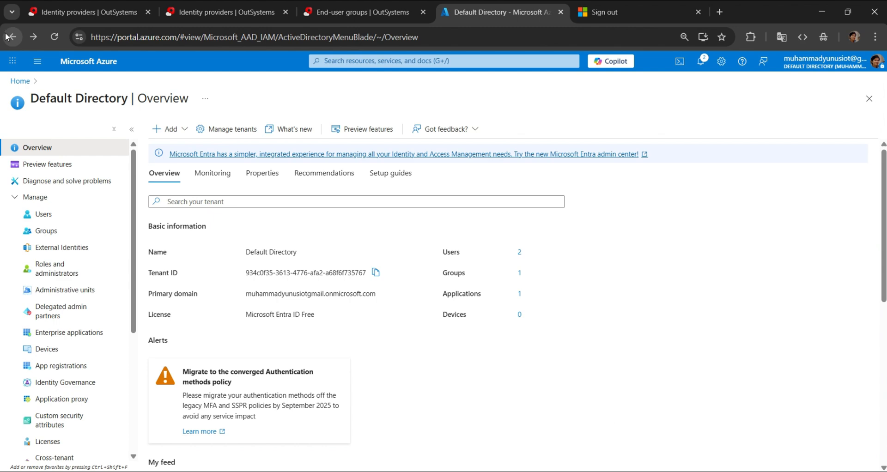
{"action": "left_click", "coordinate": [22, 81]}
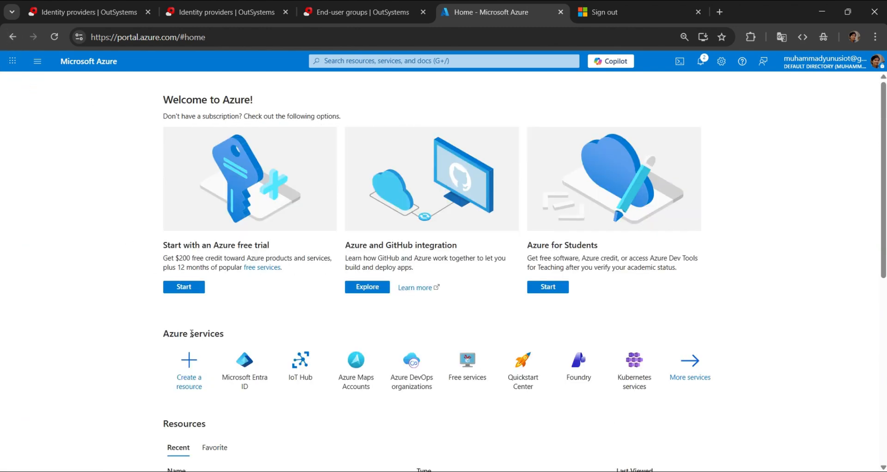
{"action": "left_click", "coordinate": [223, 363]}
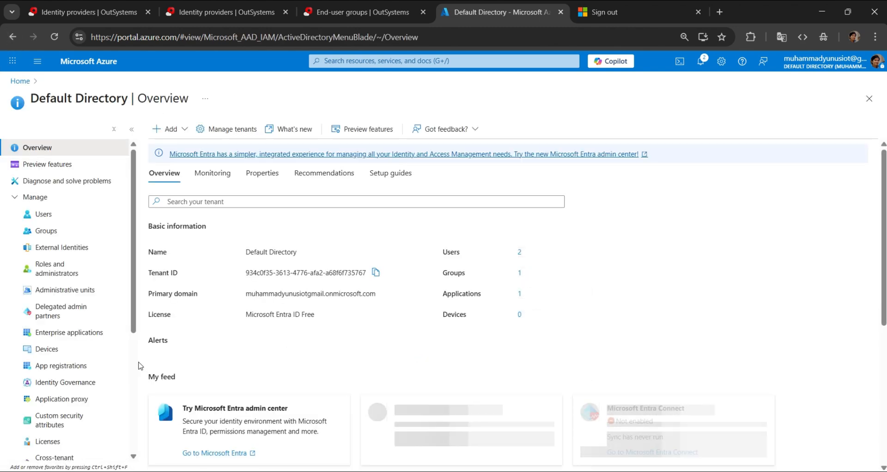
{"action": "left_click", "coordinate": [62, 368]}
{"action": "left_click", "coordinate": [202, 206]}
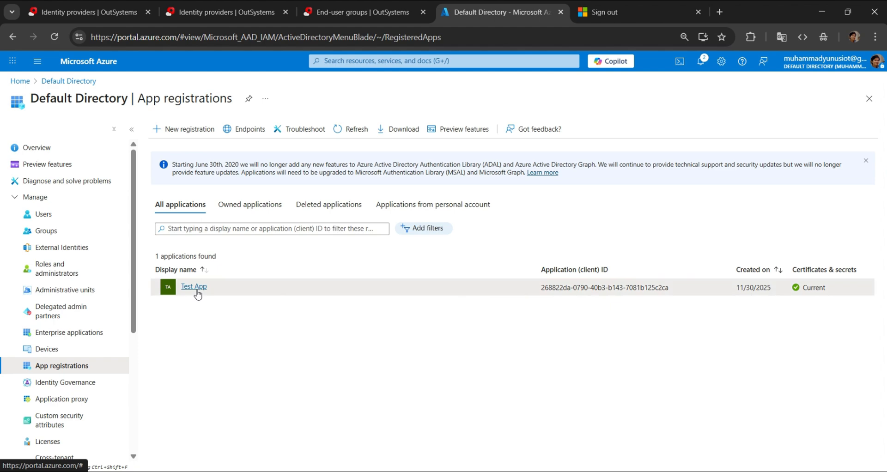
{"action": "left_click", "coordinate": [197, 293]}
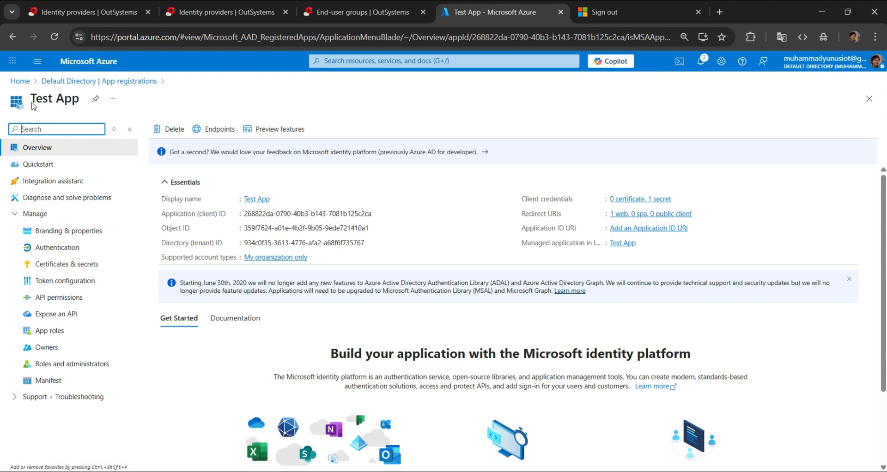
- Find groupMembershipClaims in the Test App's Microsoft Graph manifest, set it to "SecurityGroup" and save the manifest
{"action": "left_click", "coordinate": [57, 384]}
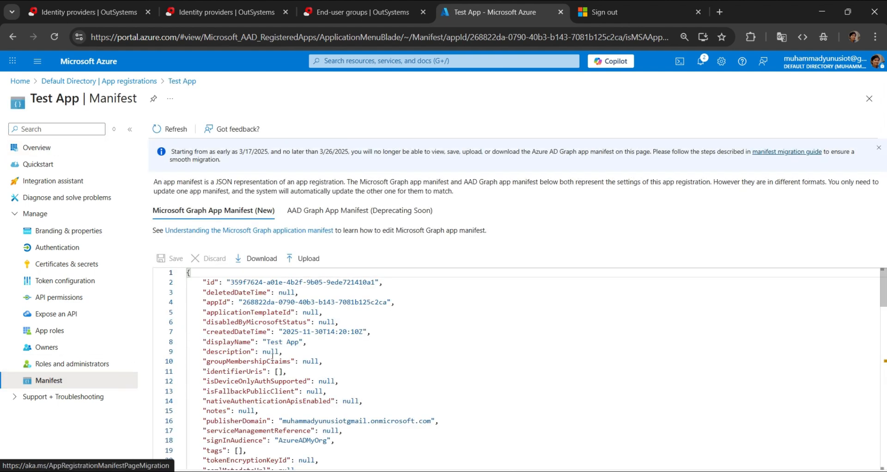
{"action": "scroll", "coordinate": [273, 355], "scroll_direction": "down", "scroll_amount": 1}
{"action": "key", "text": "ctrl+f"}
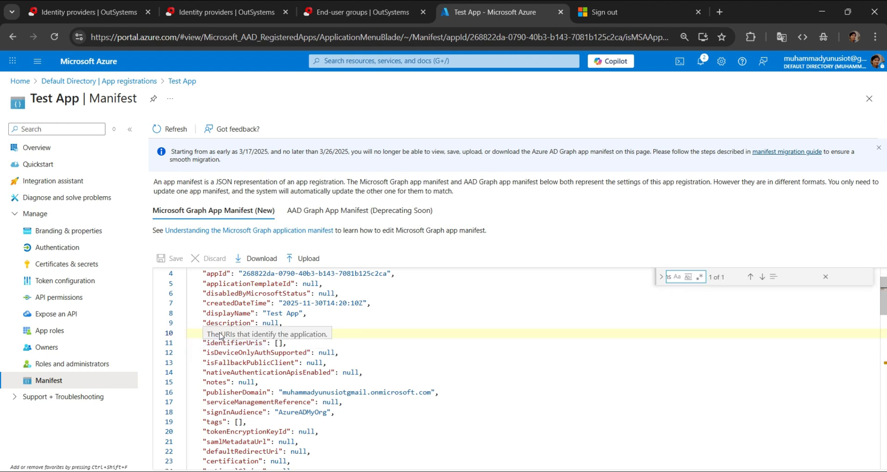
{"action": "type", "text": "groupMembershipClaims"}
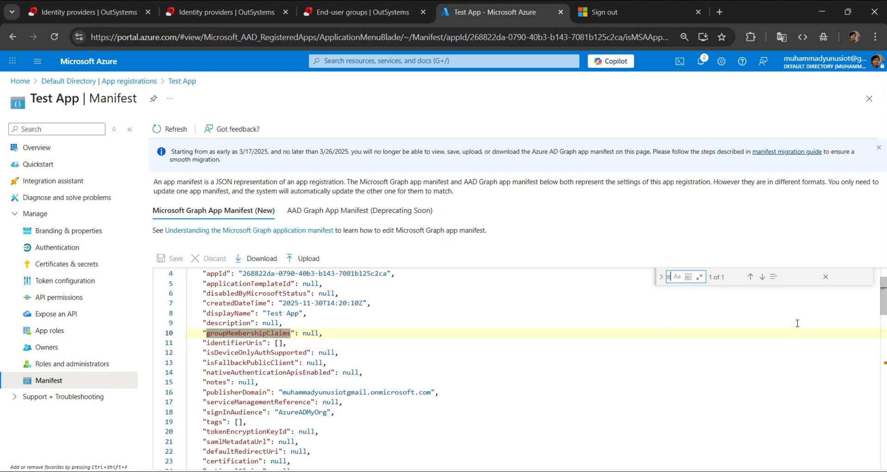
{"action": "left_click", "coordinate": [826, 277]}
{"action": "double_click", "coordinate": [309, 333]}
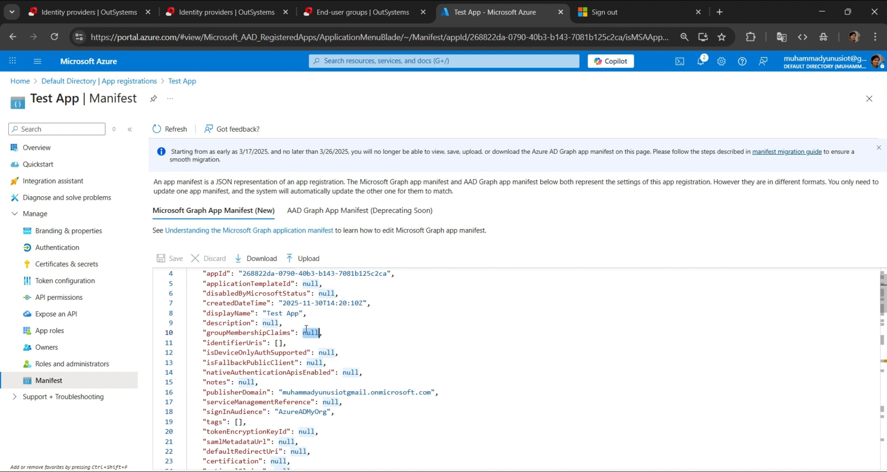
{"action": "type", "text": "\"\""}
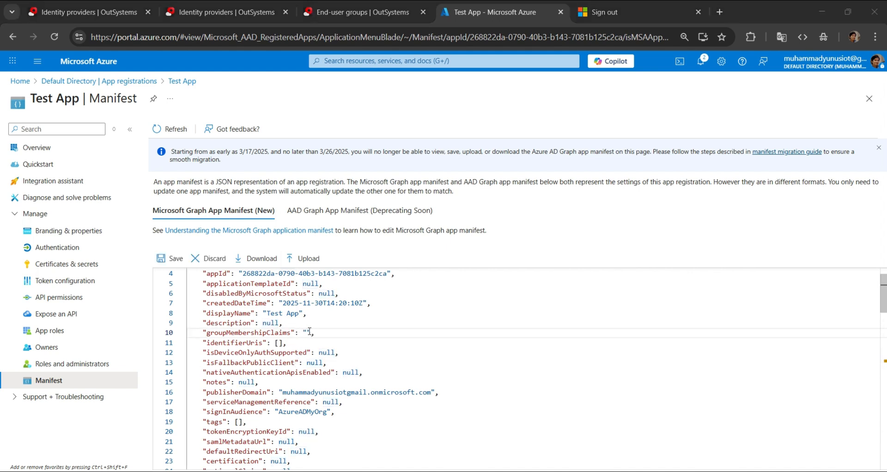
{"action": "type", "text": "SecurityGroup"}
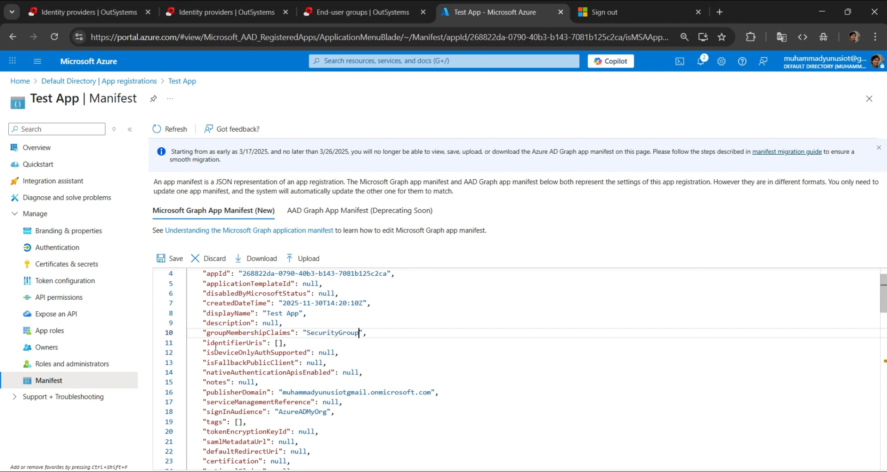
{"action": "left_click", "coordinate": [171, 260]}
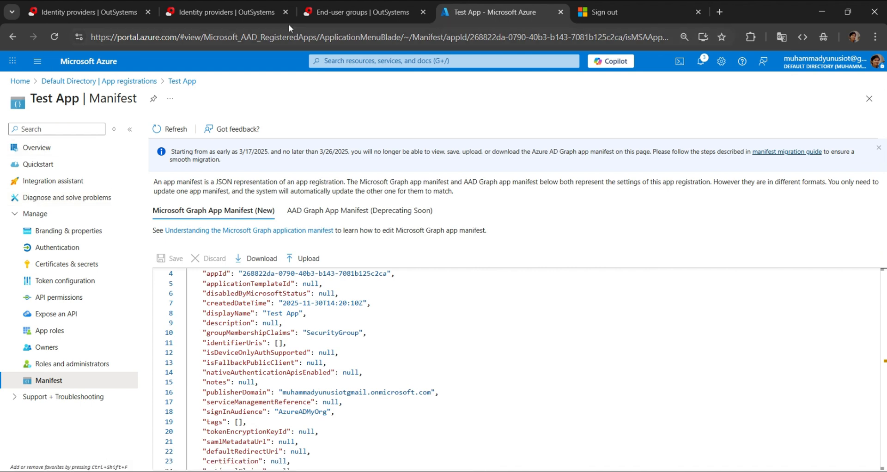
- Switch to the OutSystems console and permanently delete the test user without permissions from the Users list
{"action": "left_click", "coordinate": [325, 11]}
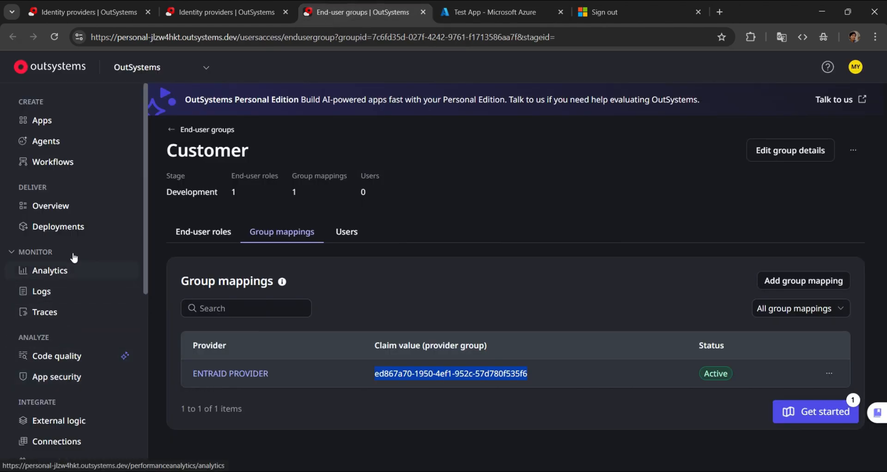
{"action": "scroll", "coordinate": [75, 231], "scroll_direction": "down", "scroll_amount": 2}
{"action": "left_click", "coordinate": [74, 392]}
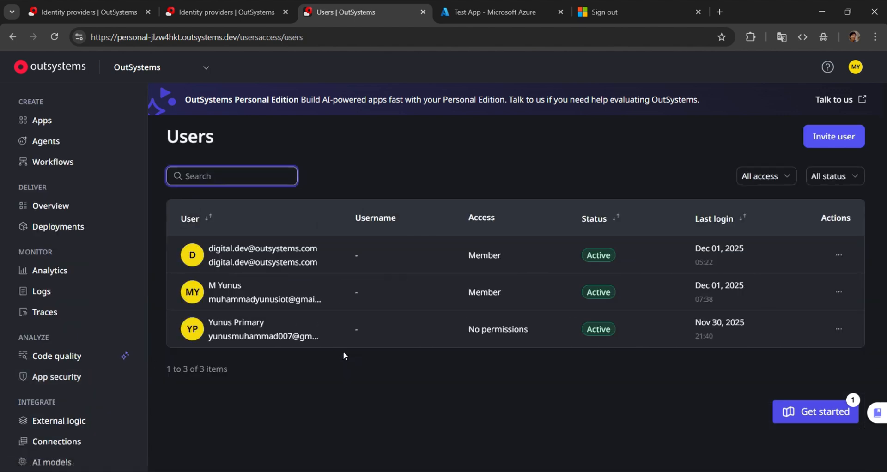
{"action": "left_click", "coordinate": [844, 333]}
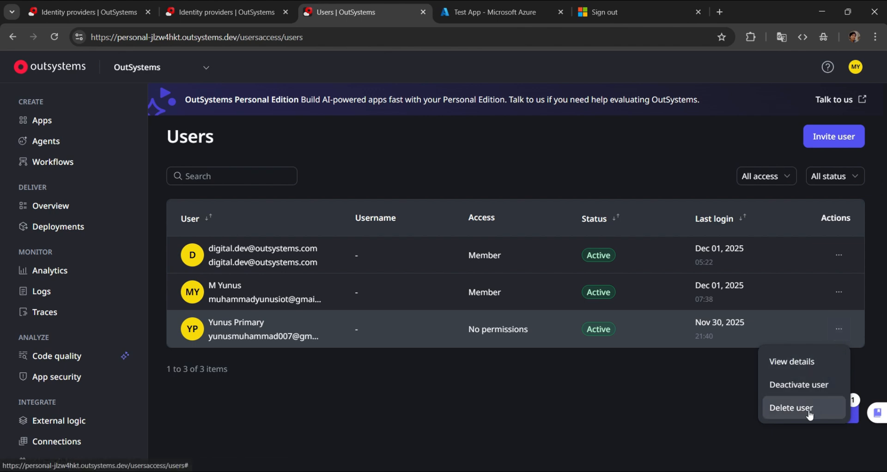
{"action": "left_click", "coordinate": [812, 416]}
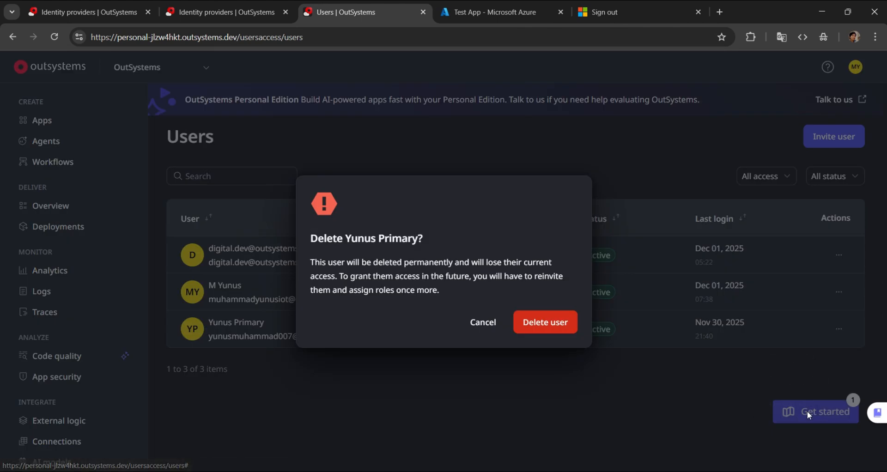
{"action": "left_click", "coordinate": [543, 326]}
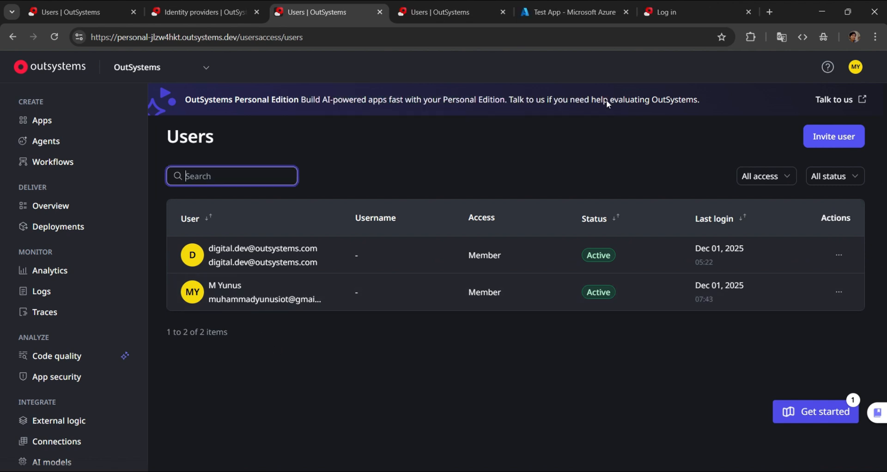
- Sign in to Test App through the Microsoft login with the test user's account, entering the device PIN
{"action": "left_click", "coordinate": [667, 19]}
{"action": "left_click", "coordinate": [439, 394]}
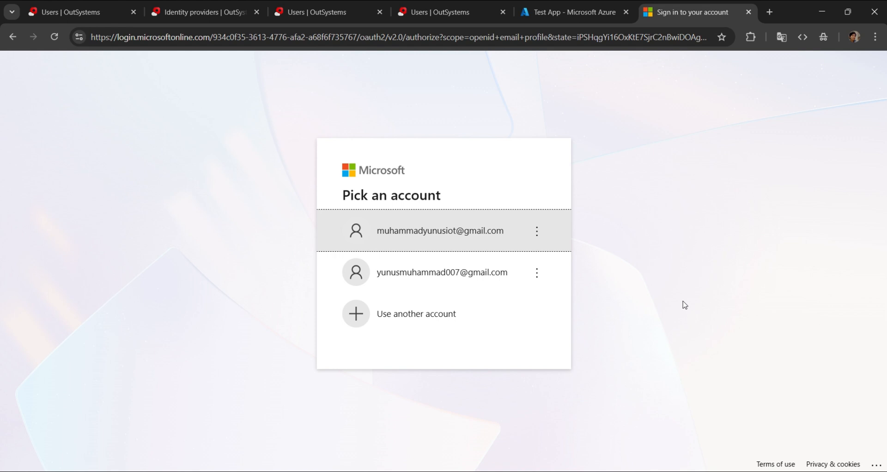
{"action": "left_click", "coordinate": [406, 272]}
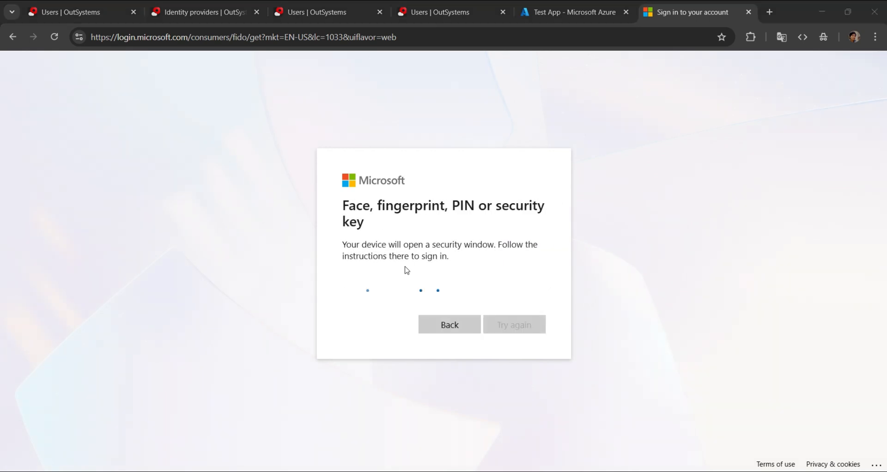
{"action": "type", "text": "••••"}
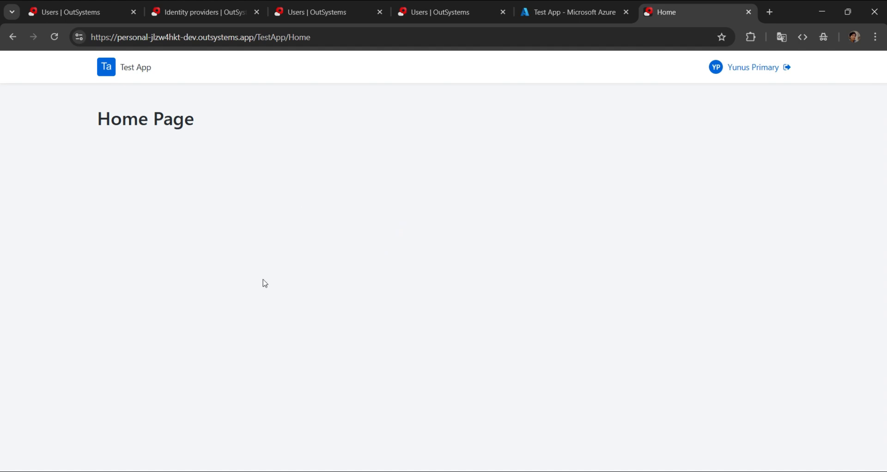
- Switch to ODC Studio and open the Home screen in MainFlow to inspect its authorization settings and TestApp role
{"action": "key", "text": "alt+Tab"}
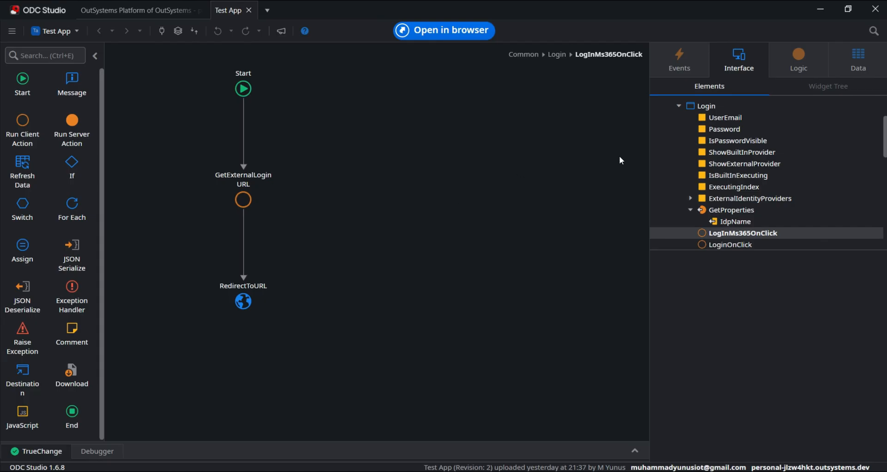
{"action": "left_click", "coordinate": [680, 107]}
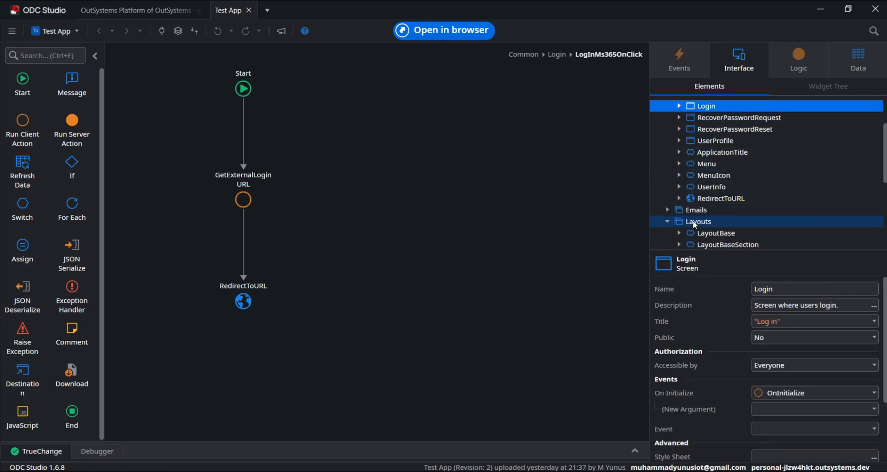
{"action": "scroll", "coordinate": [675, 215], "scroll_direction": "down", "scroll_amount": 5}
{"action": "left_click", "coordinate": [687, 130]}
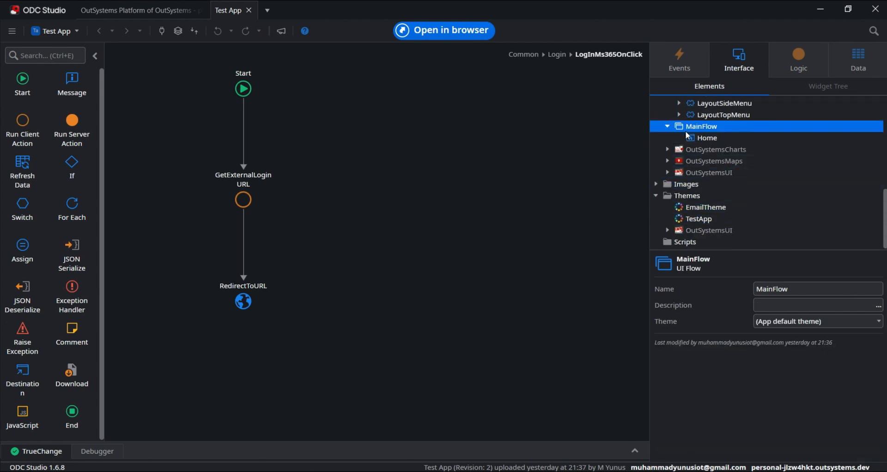
{"action": "double_click", "coordinate": [697, 137]}
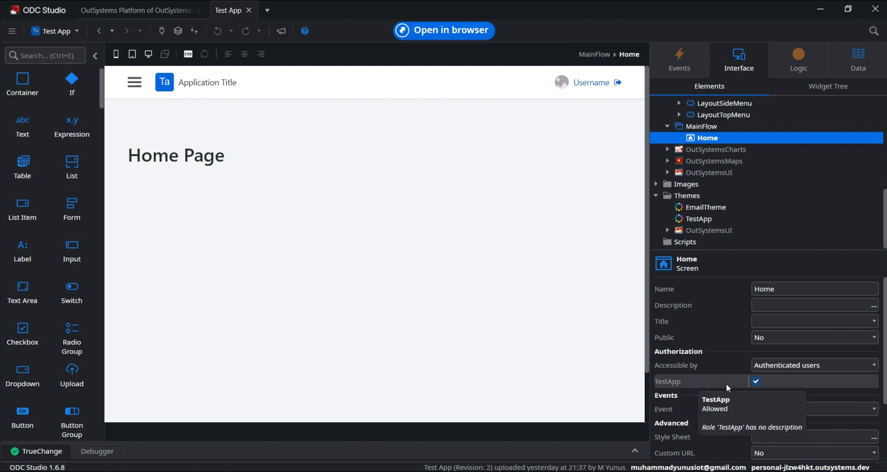
- Switch to the OutSystems console in Chrome, refresh the Users list and inspect the newly signed-in test user's end-user access
{"action": "left_click", "coordinate": [343, 471]}
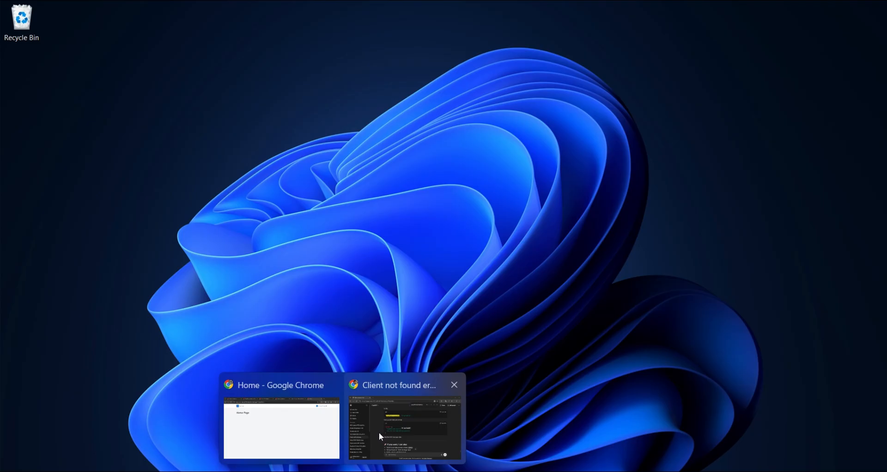
{"action": "left_click", "coordinate": [325, 432]}
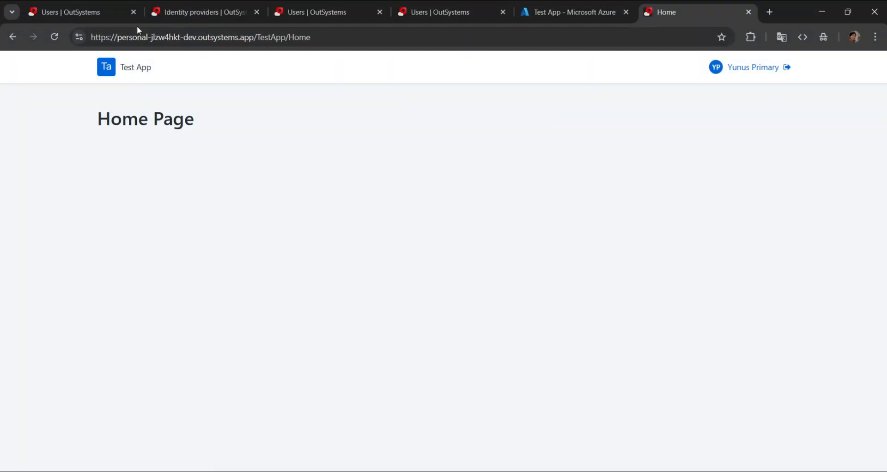
{"action": "left_click", "coordinate": [101, 15]}
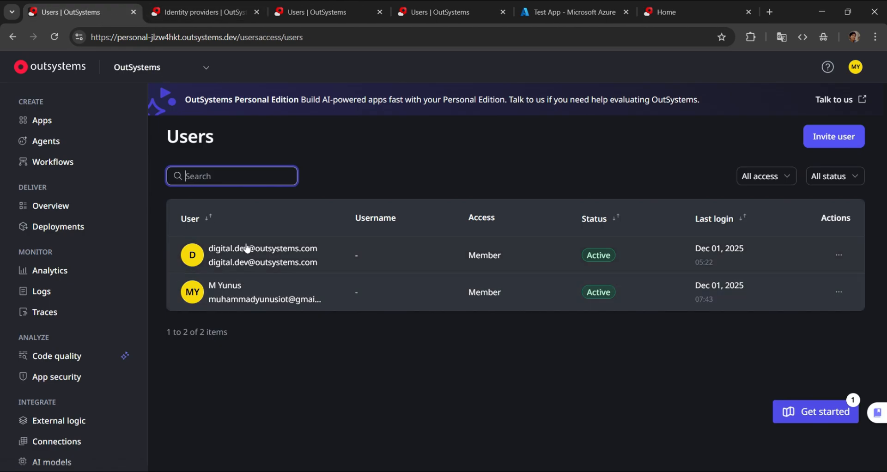
{"action": "left_click", "coordinate": [54, 37]}
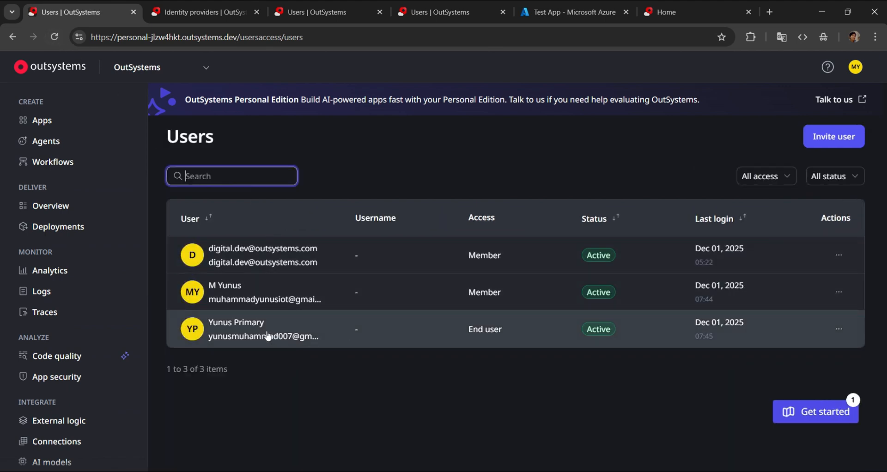
{"action": "left_click", "coordinate": [269, 336]}
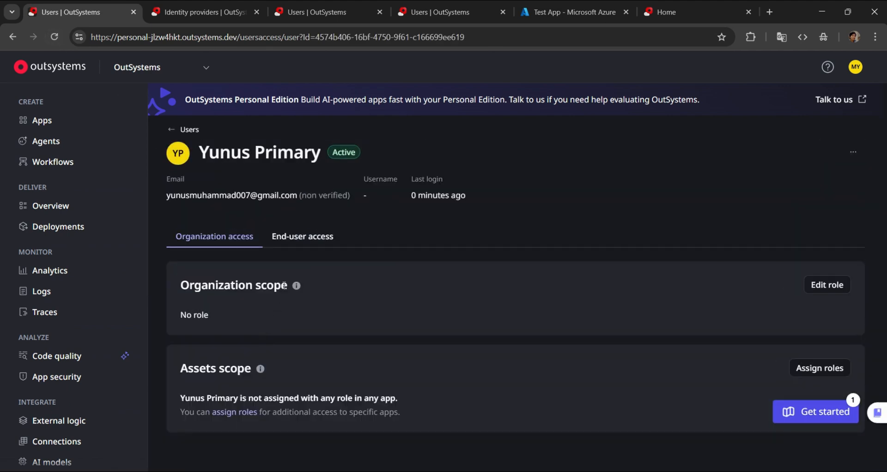
{"action": "left_click", "coordinate": [295, 245]}
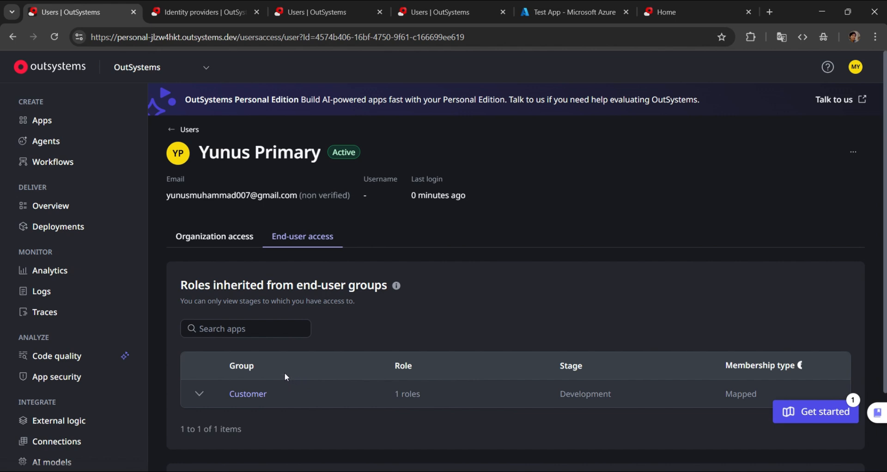
- Compare the Test App manifest in the Azure portal with the test user's inherited end-user roles in the OutSystems console
{"action": "left_click", "coordinate": [562, 18]}
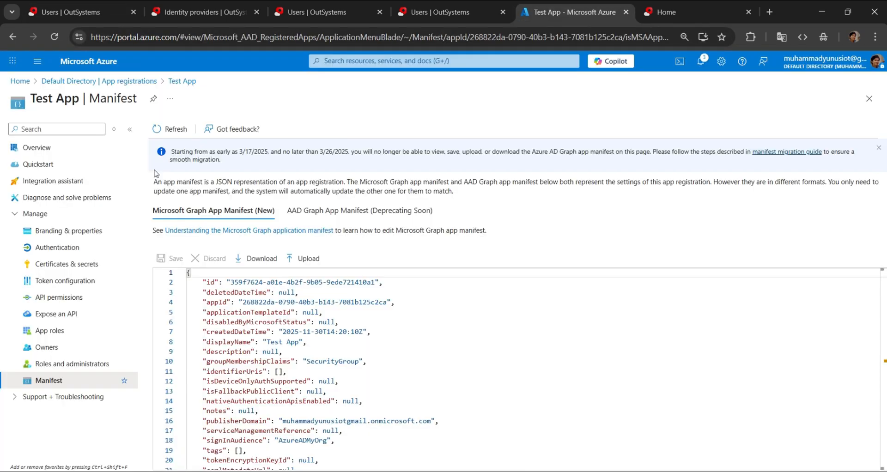
{"action": "left_click", "coordinate": [52, 16]}
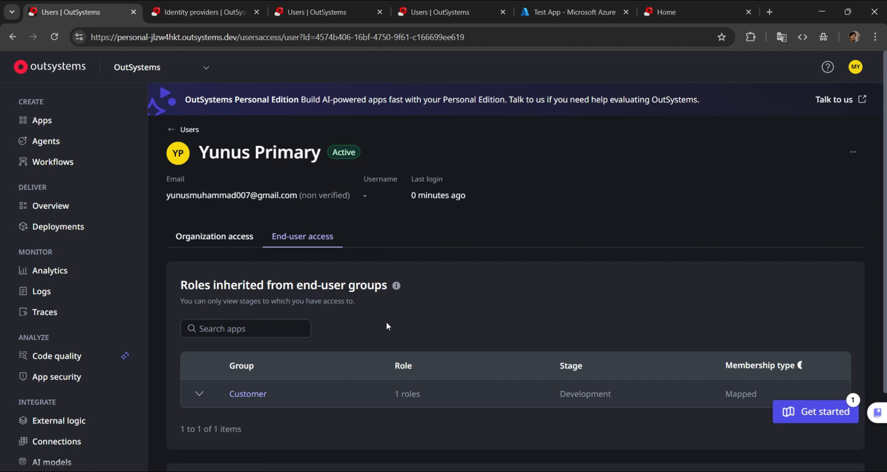
{"action": "left_click", "coordinate": [573, 12]}
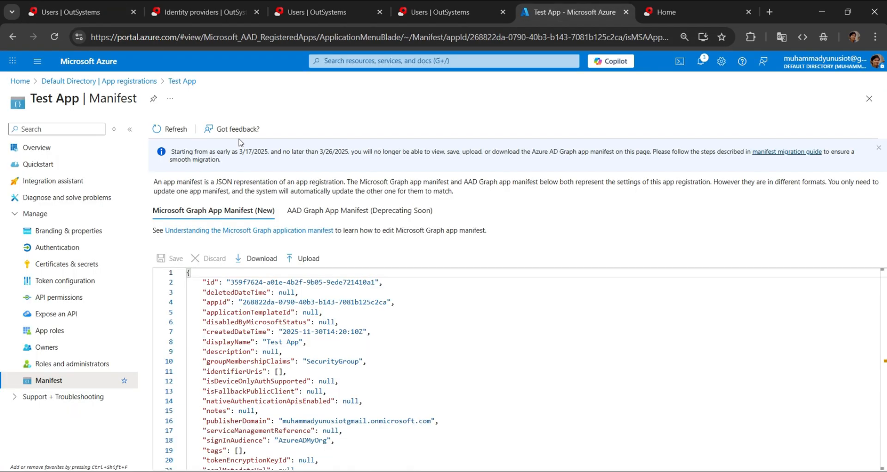